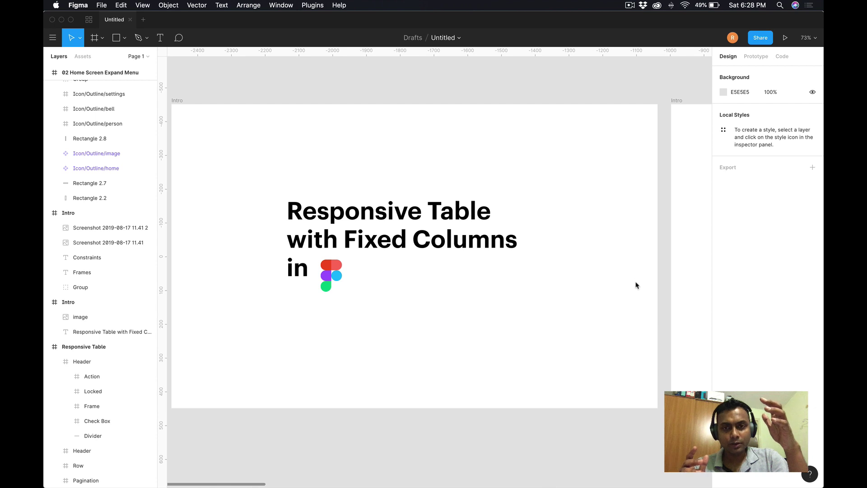
Resize the header frame of the sample table with the row beneath it to about 928 px wide.
scroll(636, 285, right, 10)
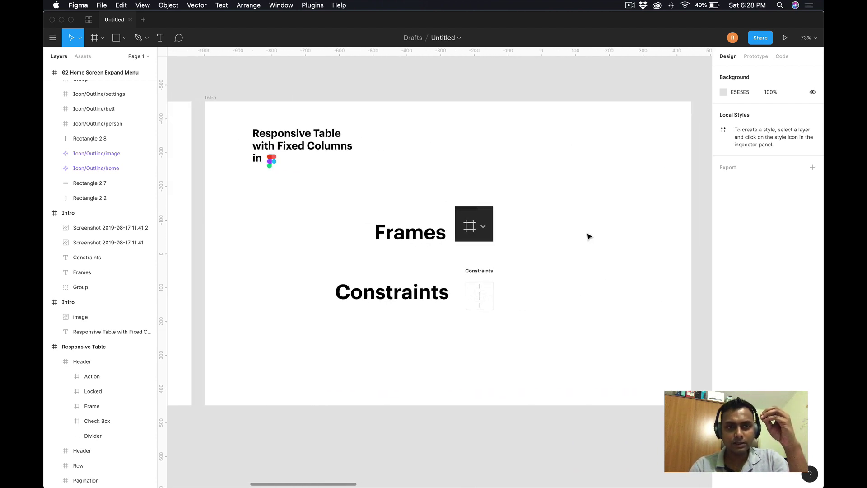
scroll(589, 236, up, 3)
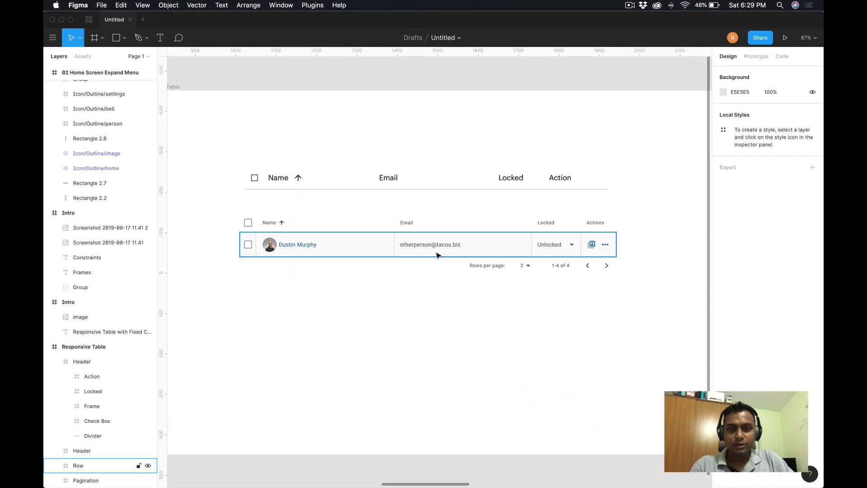
click(437, 247)
click(458, 226)
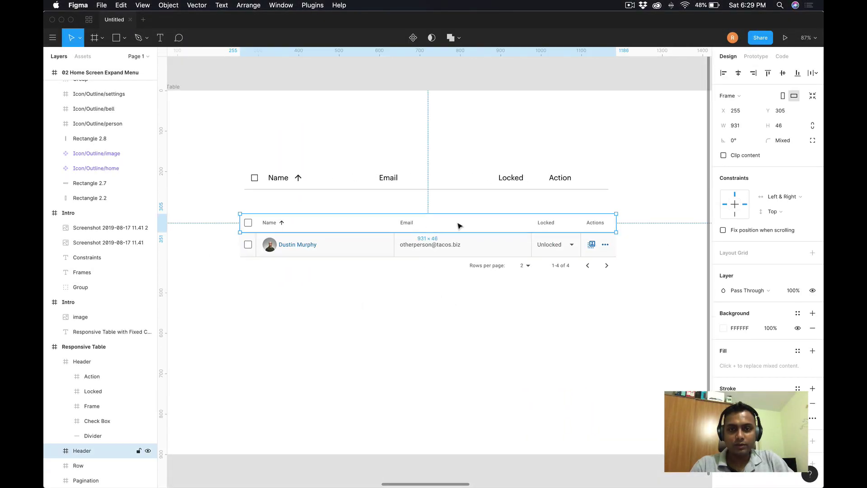
mouse_move(616, 220)
mouse_down()
mouse_move(658, 212)
mouse_move(588, 216)
mouse_move(614, 220)
mouse_up()
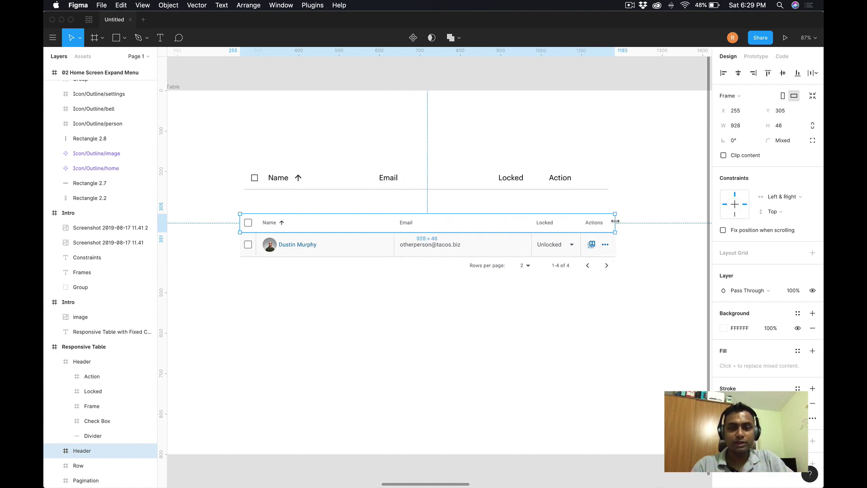
Examine the extent of the upper table's Header frame and the checkbox and column titles it holds.
click(622, 161)
click(359, 178)
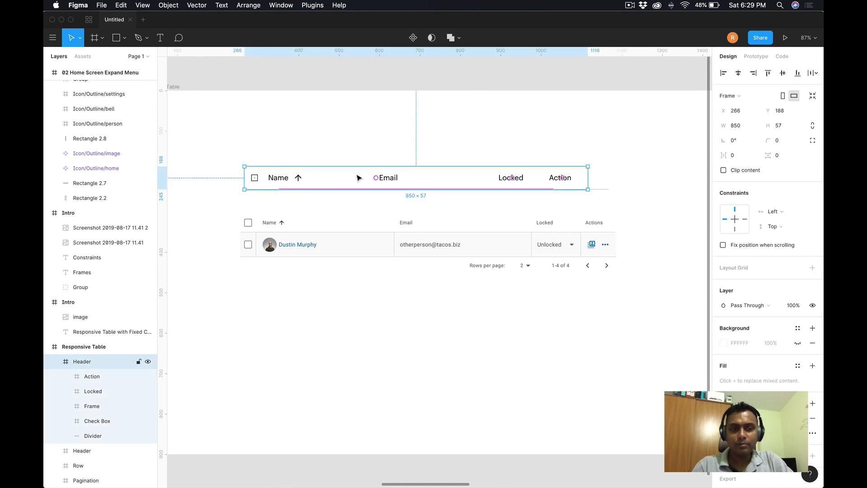
click(349, 147)
click(312, 171)
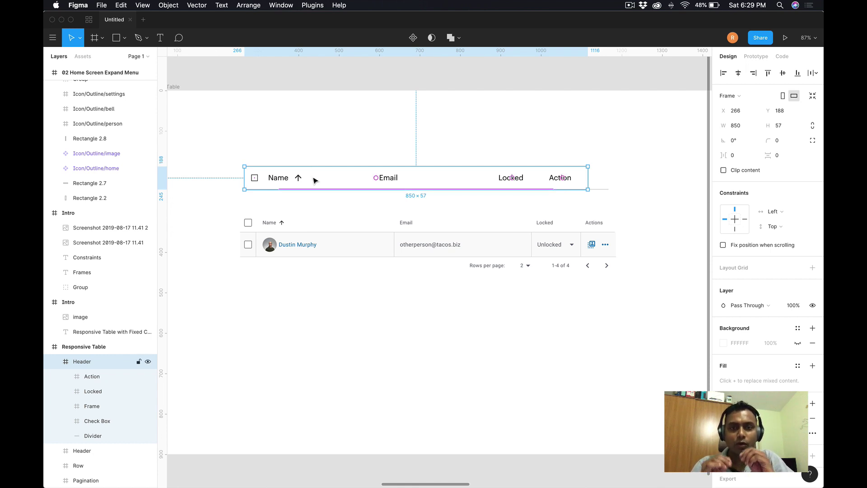
click(301, 146)
click(255, 182)
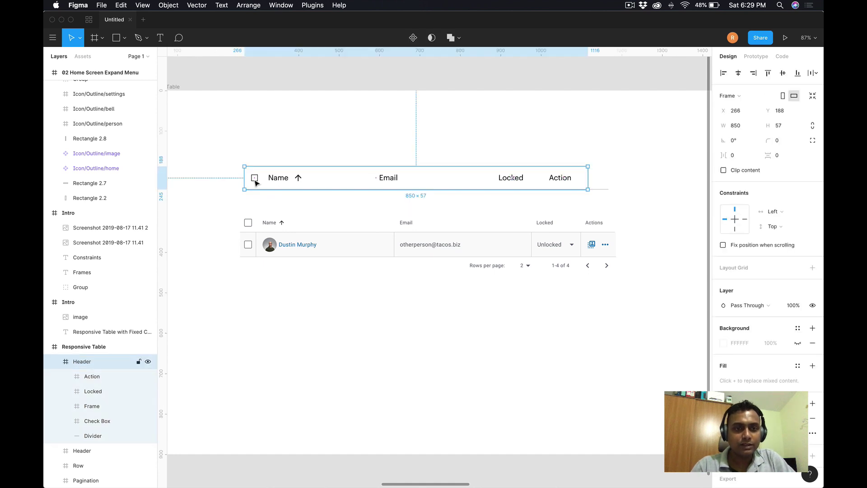
click(257, 143)
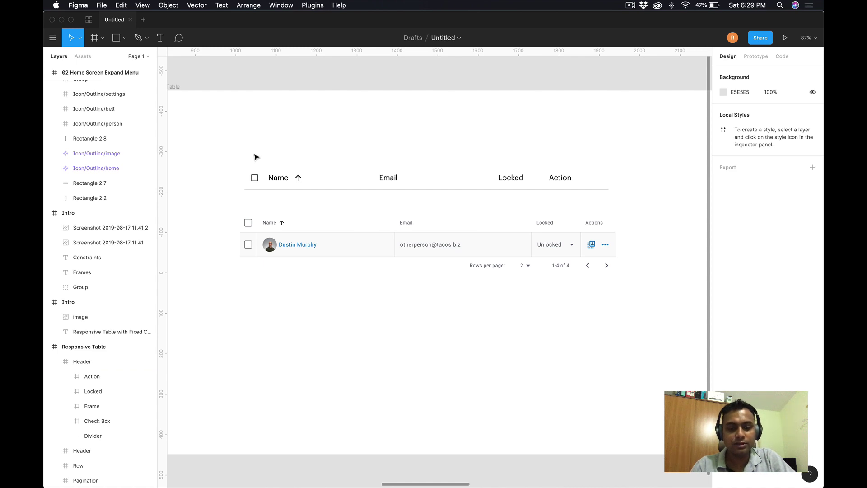
Draw a 16 × 16 square above the upper header with a white FFFFFF fill and a 1 px black inside stroke.
key(r)
drag(255, 129, 263, 136)
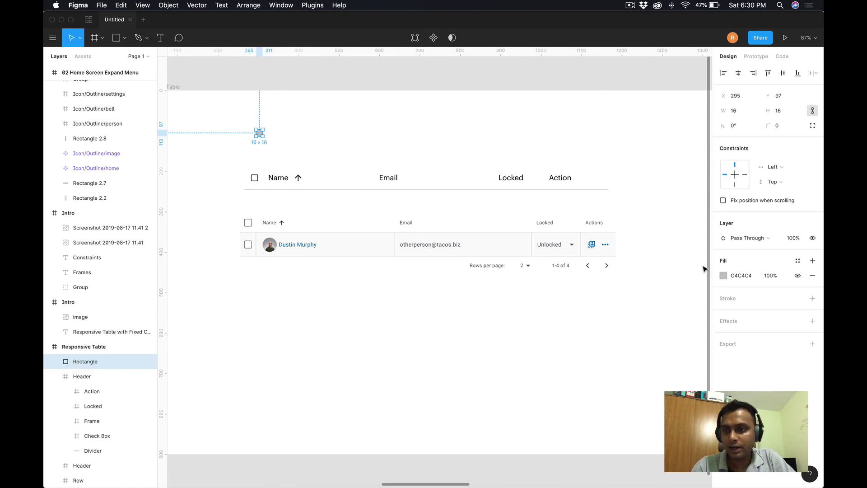
click(724, 276)
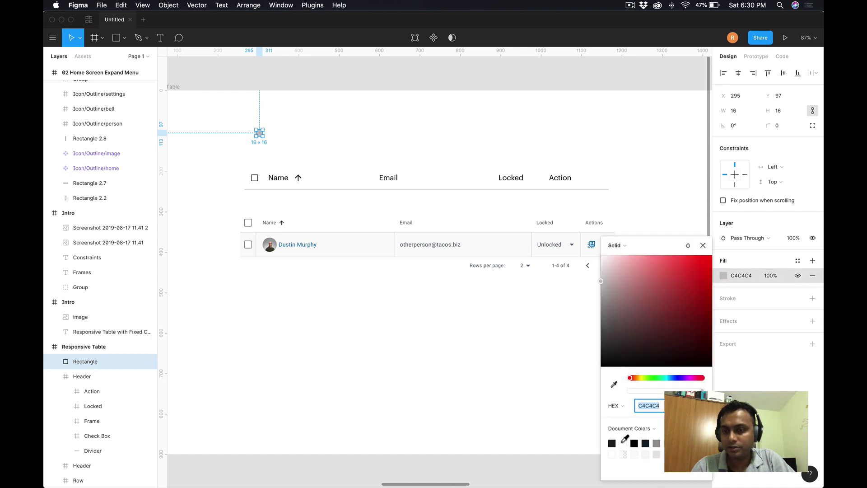
click(623, 443)
click(812, 298)
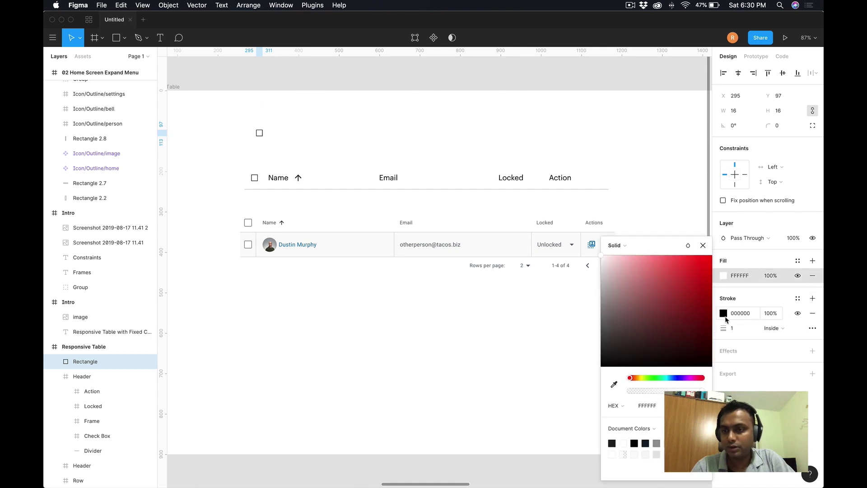
click(347, 150)
Wrap the new square in a frame with Frame Selection.
click(259, 134)
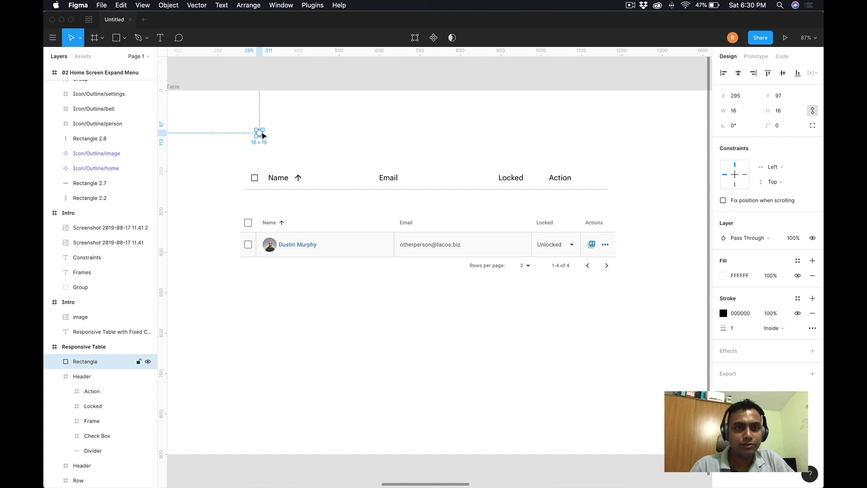
right_click(262, 133)
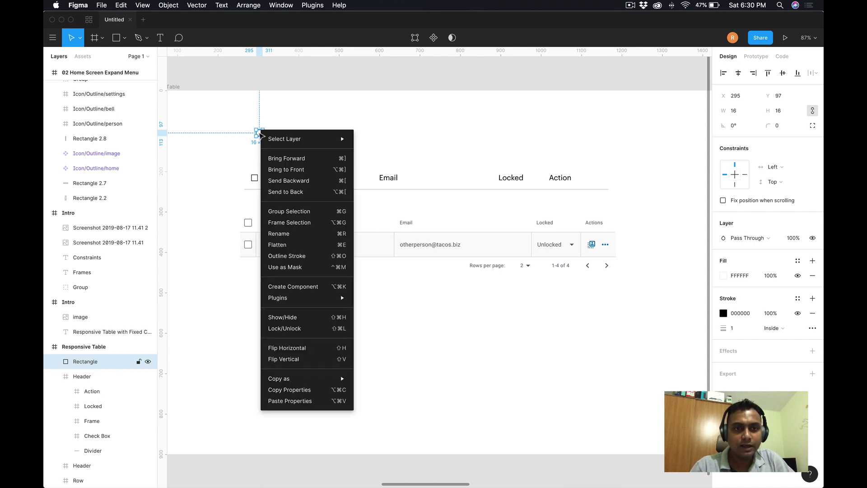
click(306, 223)
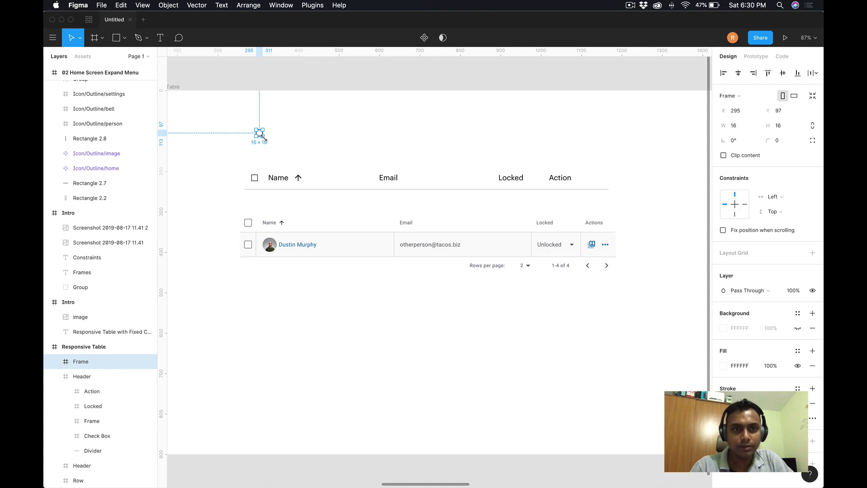
Enlarge the frame around the square freehand to about 44 × 44.
scroll(262, 136, up, 10)
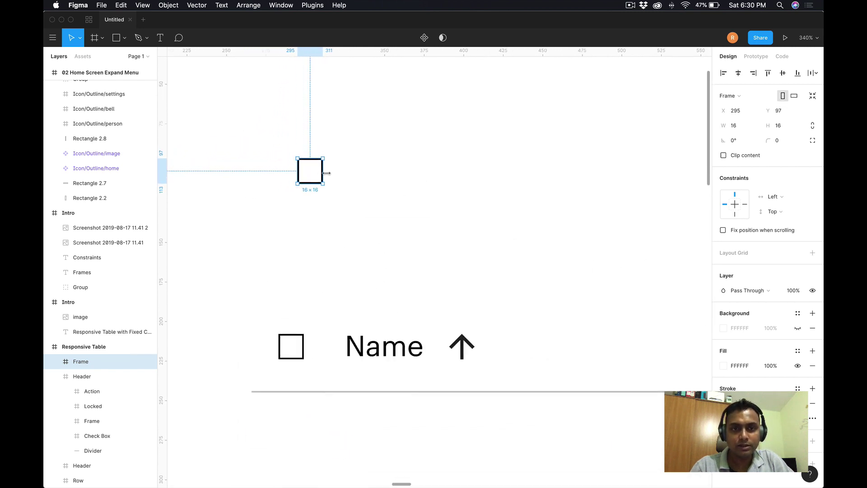
drag(323, 184, 341, 197)
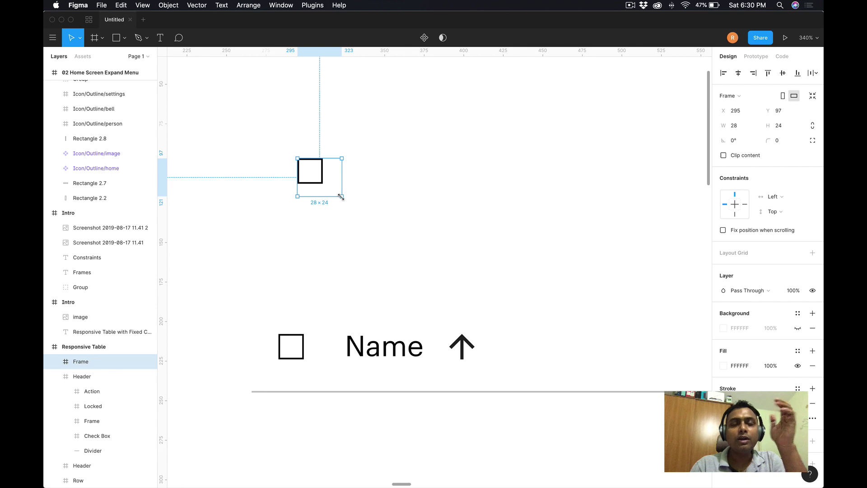
drag(341, 197, 344, 201)
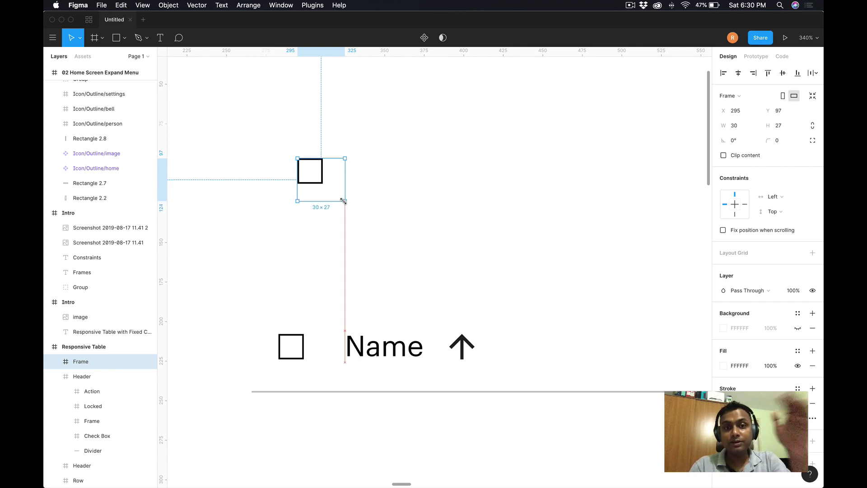
drag(343, 201, 344, 201)
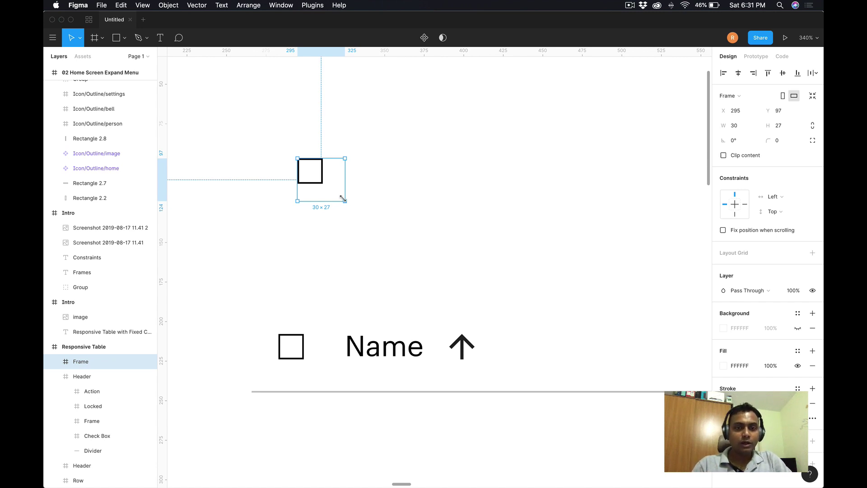
drag(344, 199, 344, 228)
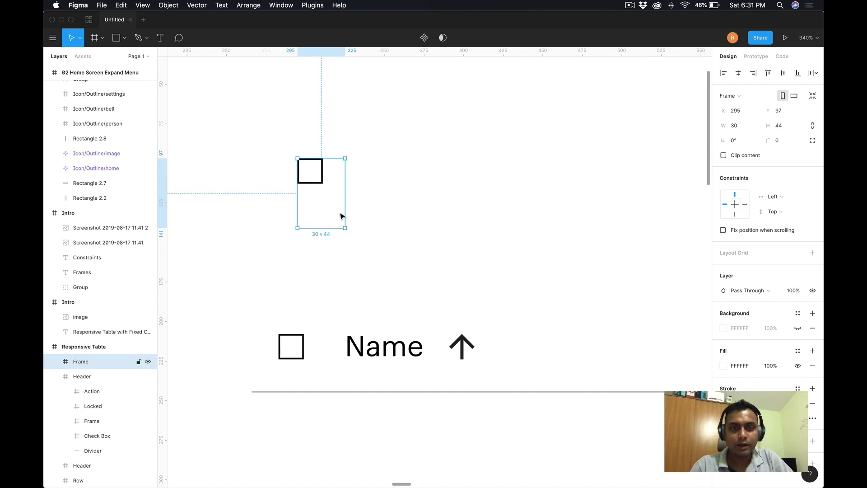
drag(348, 196, 367, 196)
Set the width and height of the frame around the square to 40.
click(737, 129)
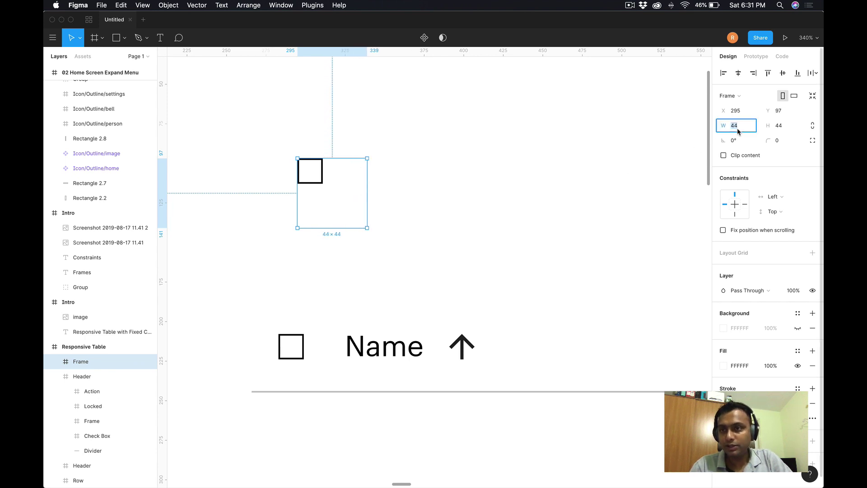
text(40)
key(Tab)
text(40)
key(Return)
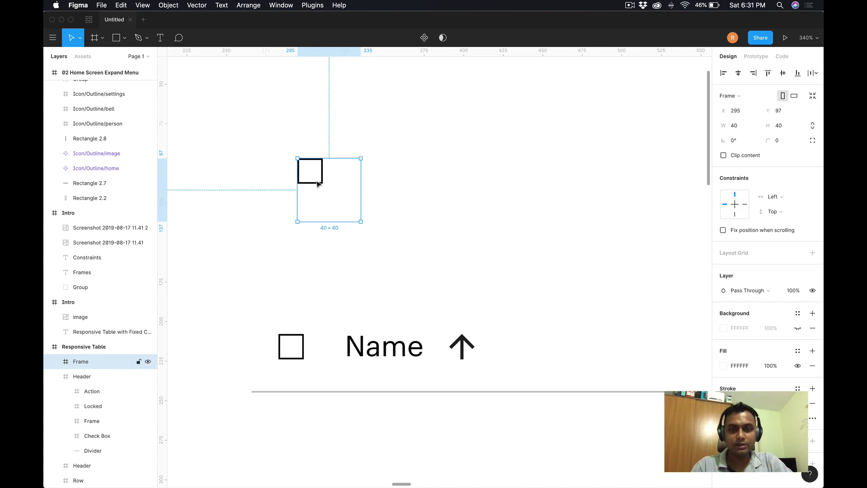
Centre the square horizontally and vertically inside its frame.
click(316, 182)
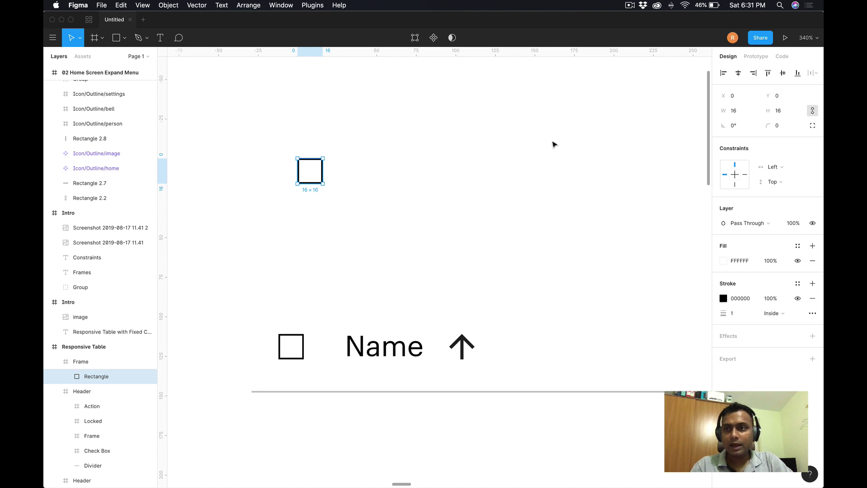
click(739, 74)
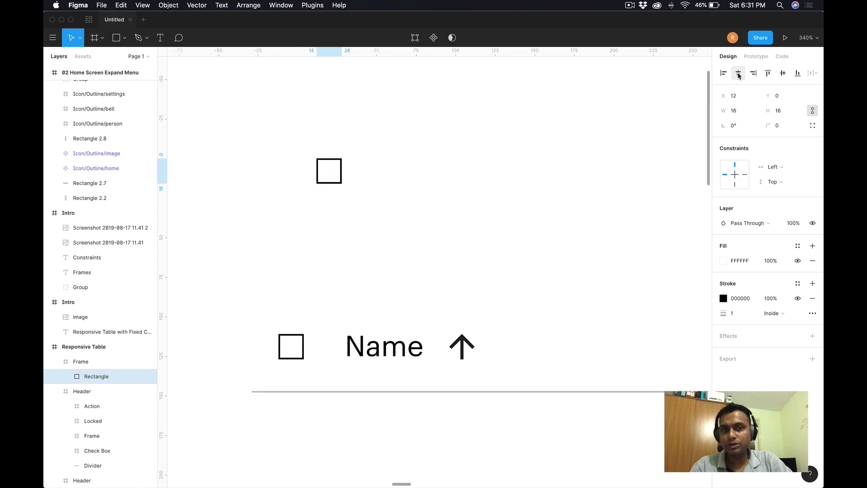
click(779, 75)
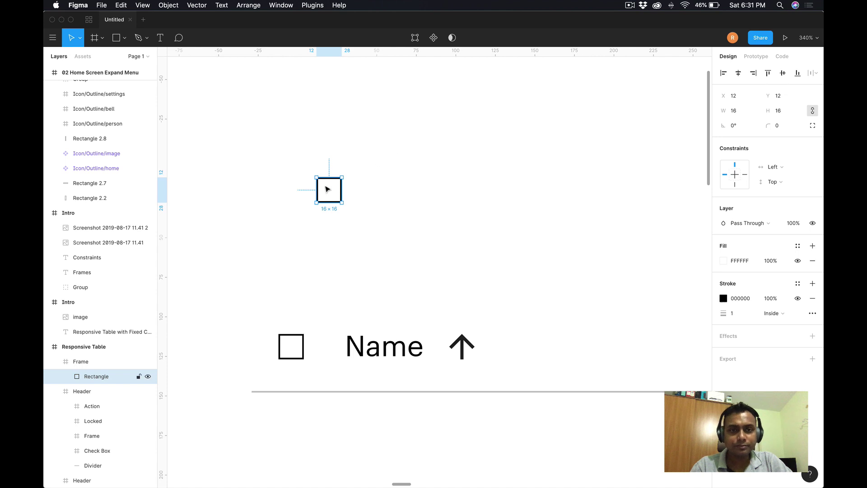
Rename the frame containing the square as Checkbox.
click(341, 168)
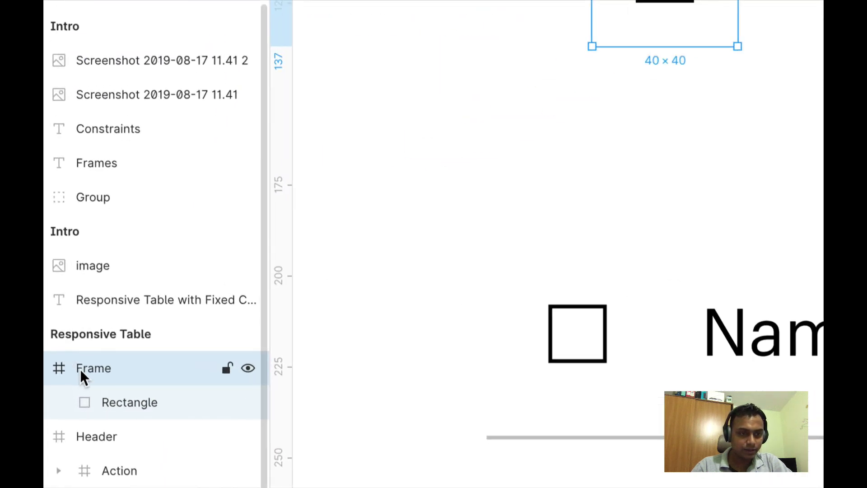
double_click(86, 370)
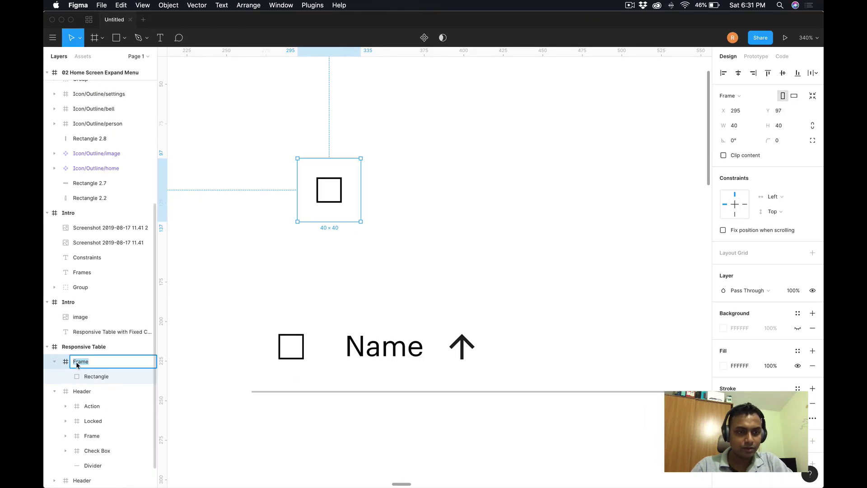
text(Checkbox)
key(Return)
click(276, 227)
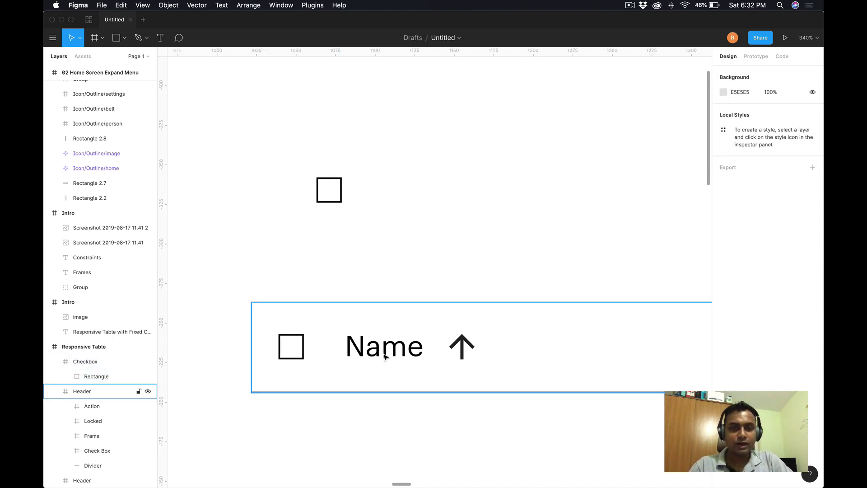
Examine how the upper header's Name column frame nests its text and arrow_upward icon, and compare it with the Email column frame.
scroll(387, 357, down, 3)
scroll(386, 357, right, 3)
scroll(384, 357, down, 3)
scroll(388, 347, left, 5)
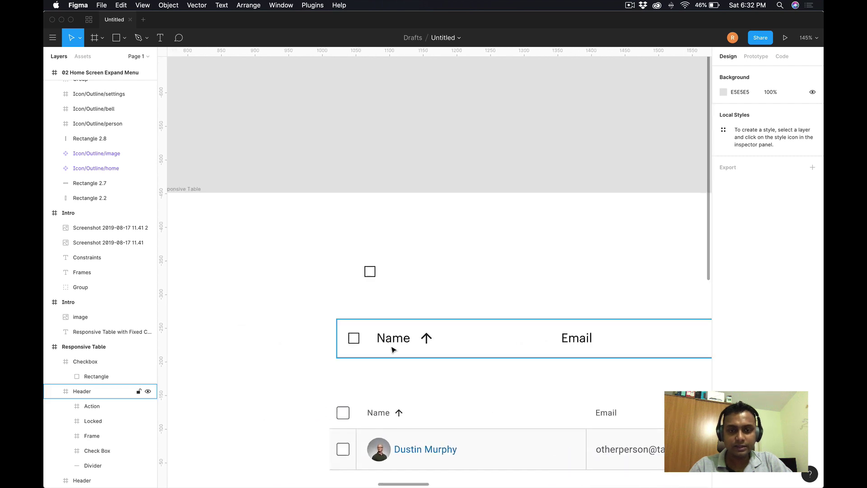
click(394, 343)
double_click(396, 343)
double_click(396, 343)
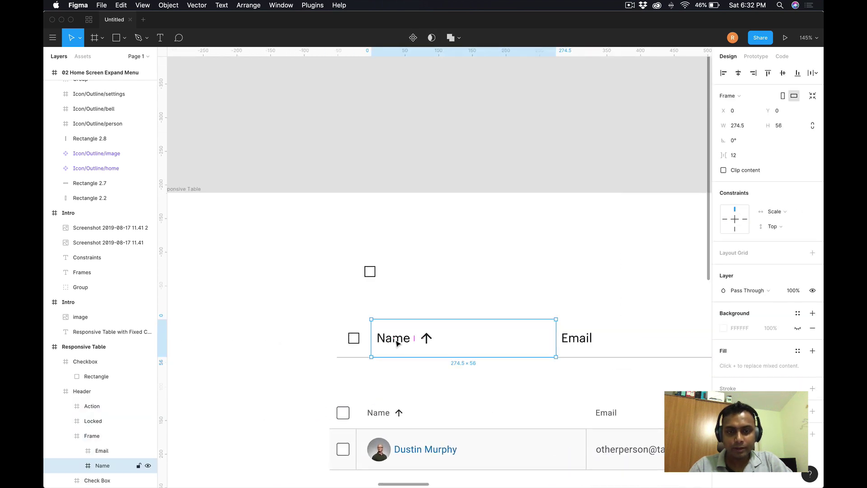
double_click(393, 343)
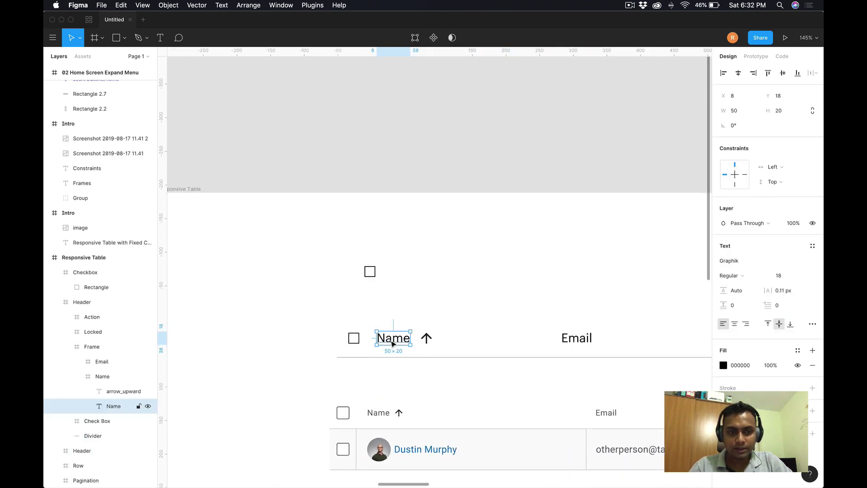
click(113, 396)
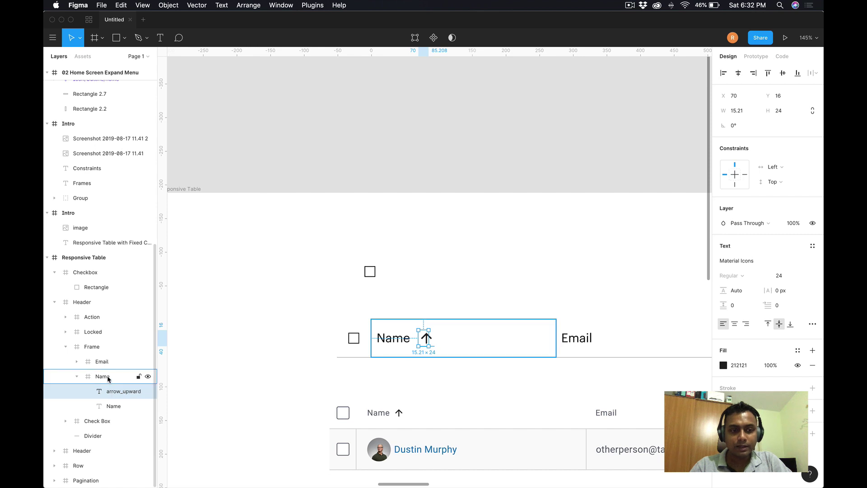
click(108, 379)
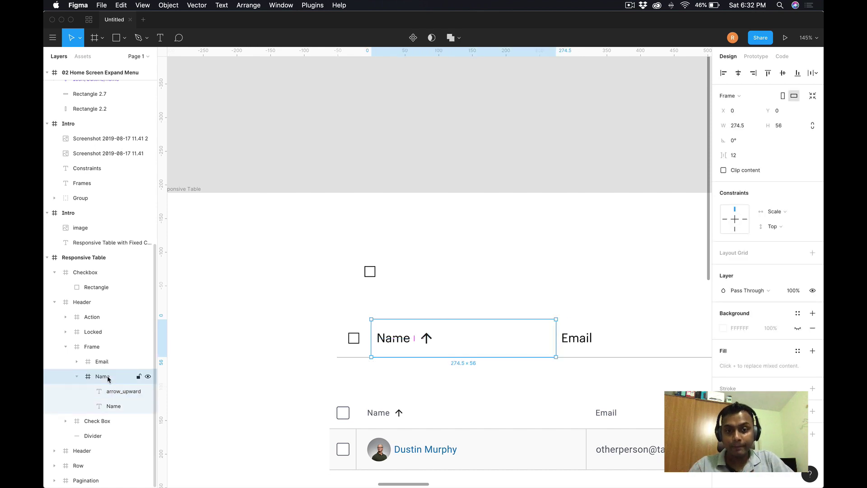
scroll(255, 355, down, 5)
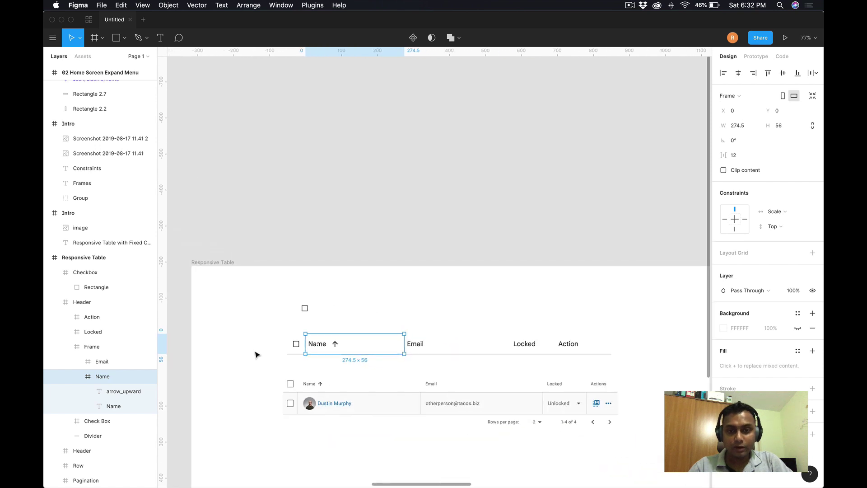
click(426, 347)
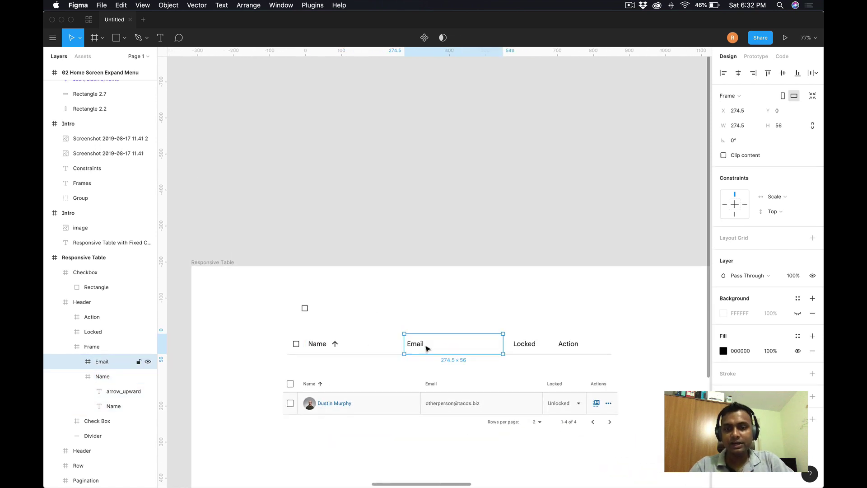
click(331, 346)
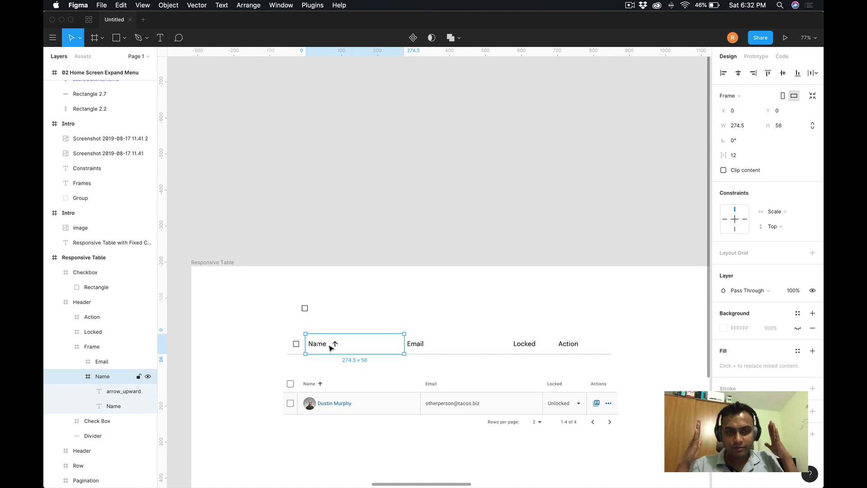
Examine the size and constraints of the upper header's Email and Locked column frames.
click(492, 344)
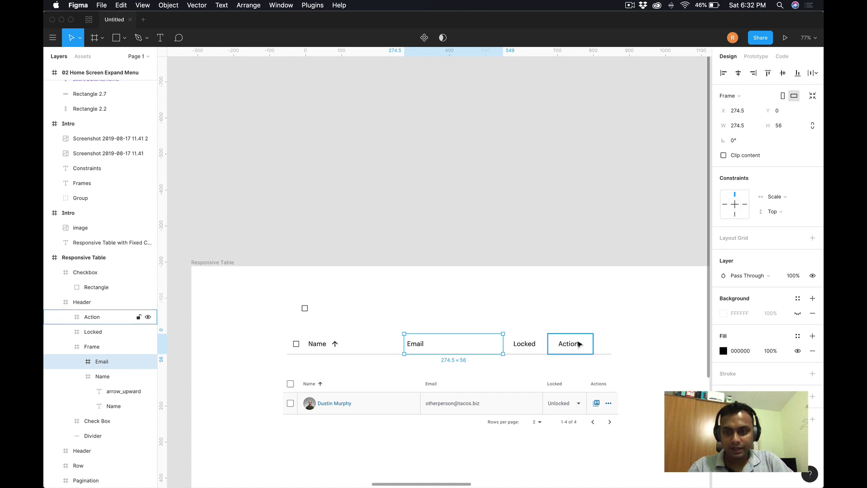
click(481, 312)
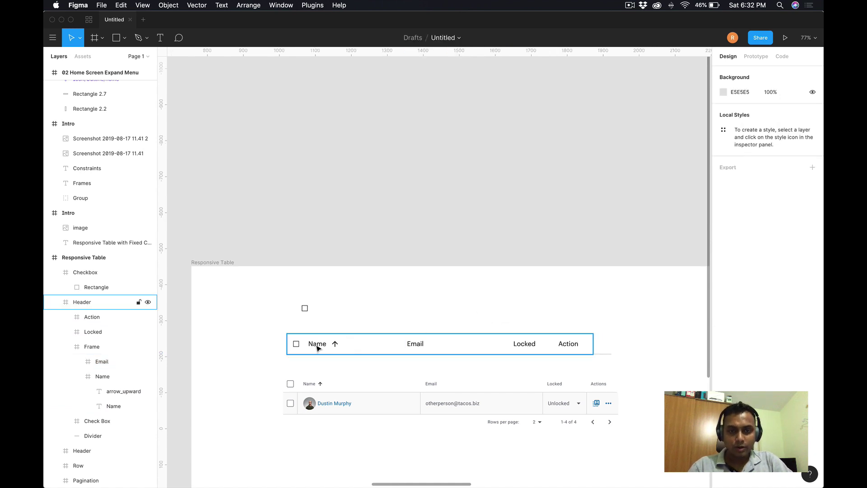
double_click(315, 350)
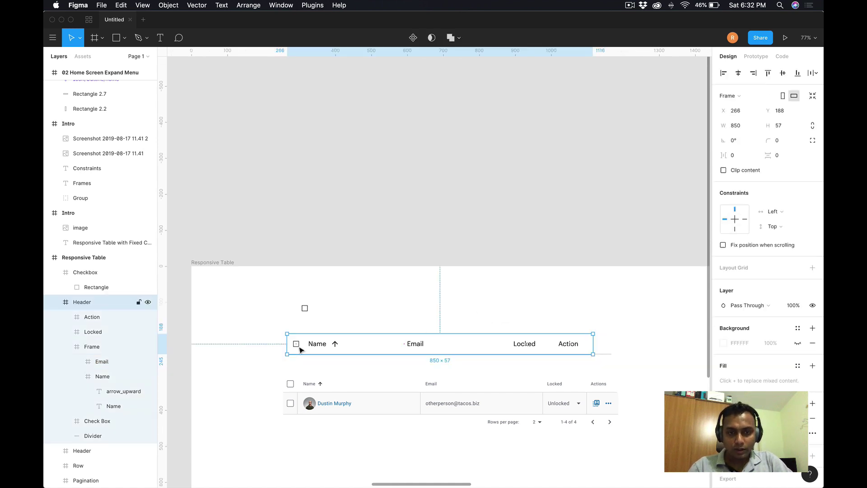
click(423, 348)
click(519, 346)
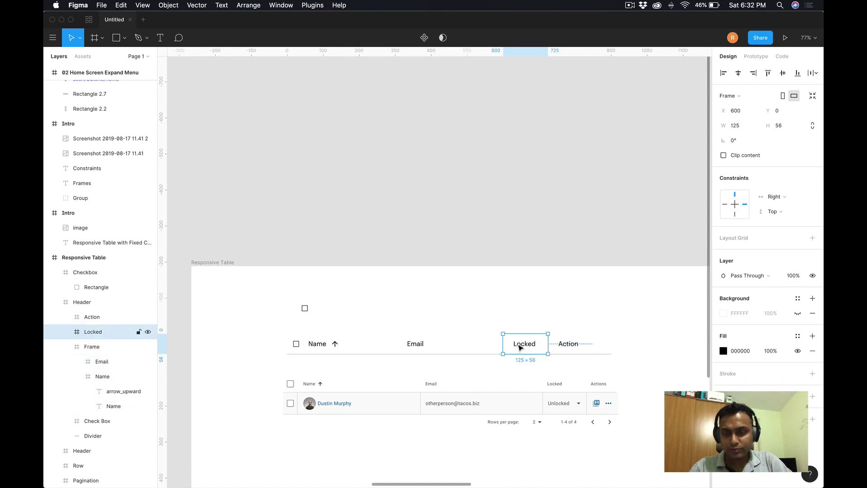
Shift the upper header's Action and Locked column frames right by about 51 px, so Action ends flush with the divider line.
click(567, 343)
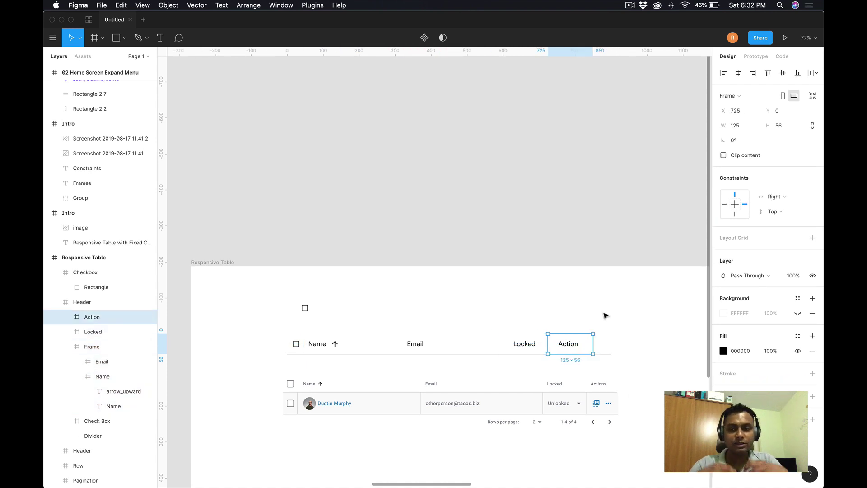
drag(571, 346, 590, 348)
drag(532, 347, 555, 351)
click(519, 318)
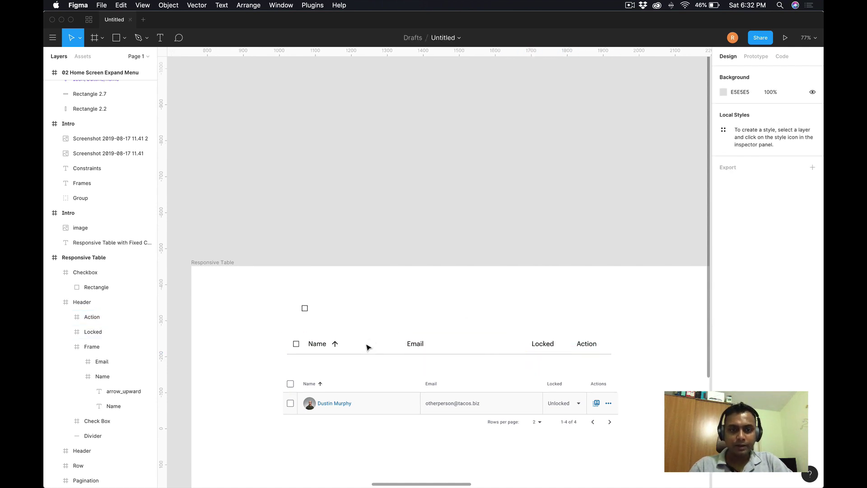
Ungroup the upper Header frame so its cells and divider sit directly in the Responsive Table frame.
click(366, 352)
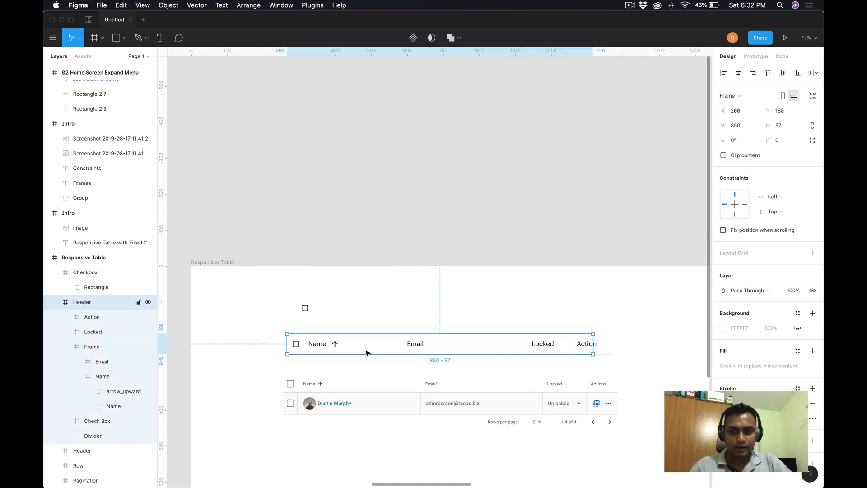
click(514, 315)
click(560, 339)
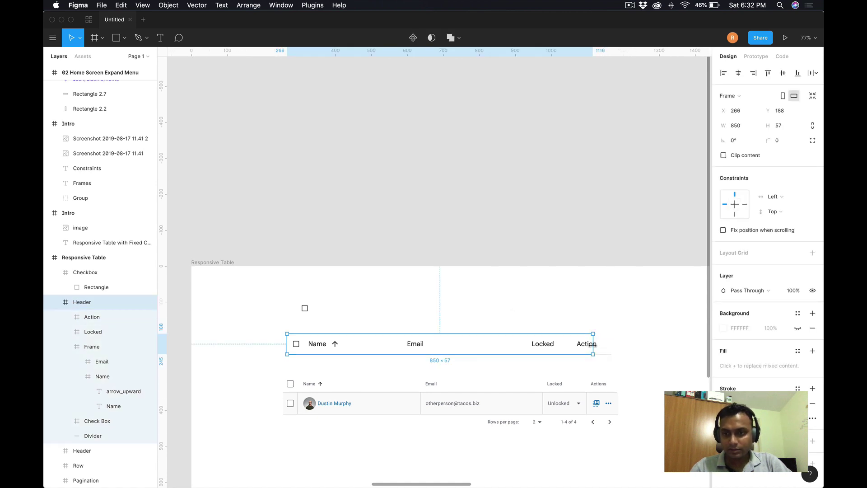
click(581, 309)
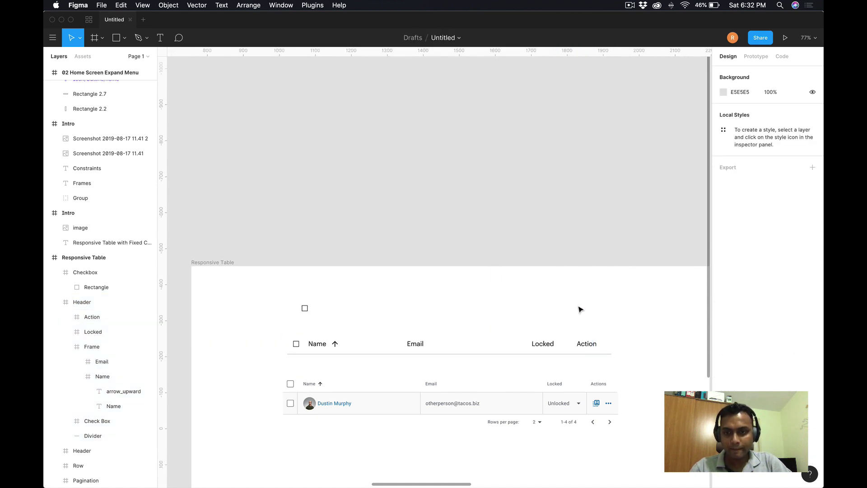
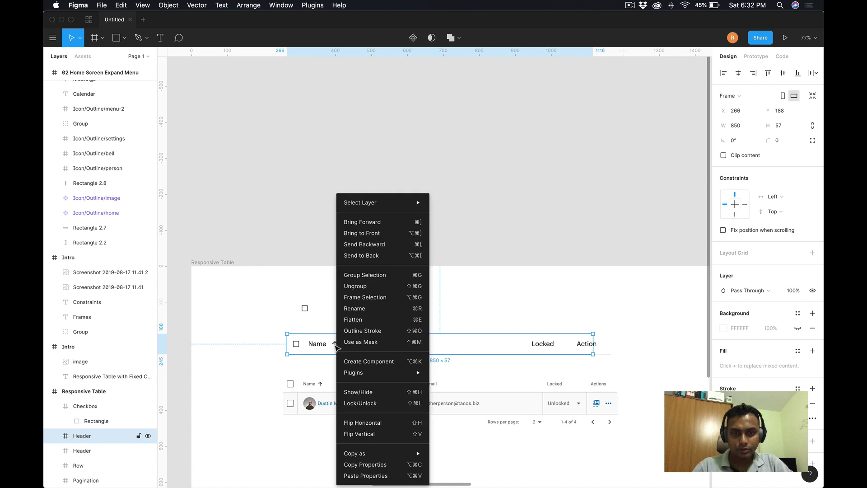
click(373, 297)
click(384, 300)
click(297, 346)
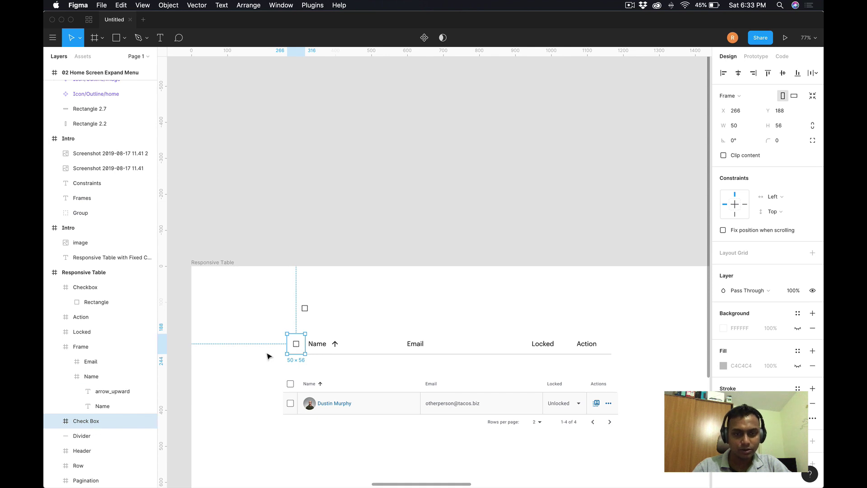
Ungroup the frame that holds the Name and Email columns.
click(327, 352)
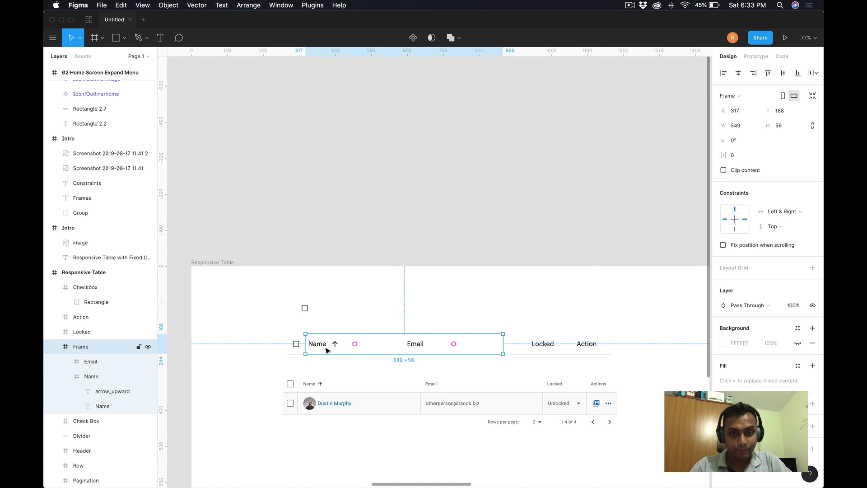
right_click(323, 348)
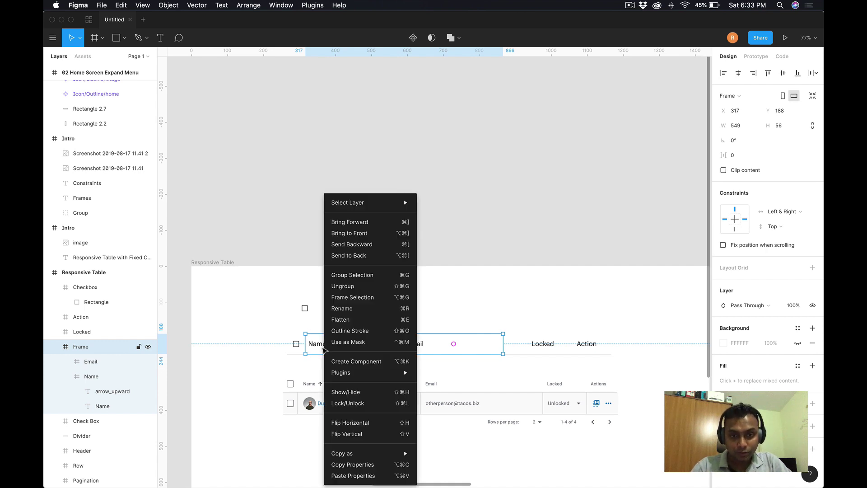
click(355, 291)
click(359, 297)
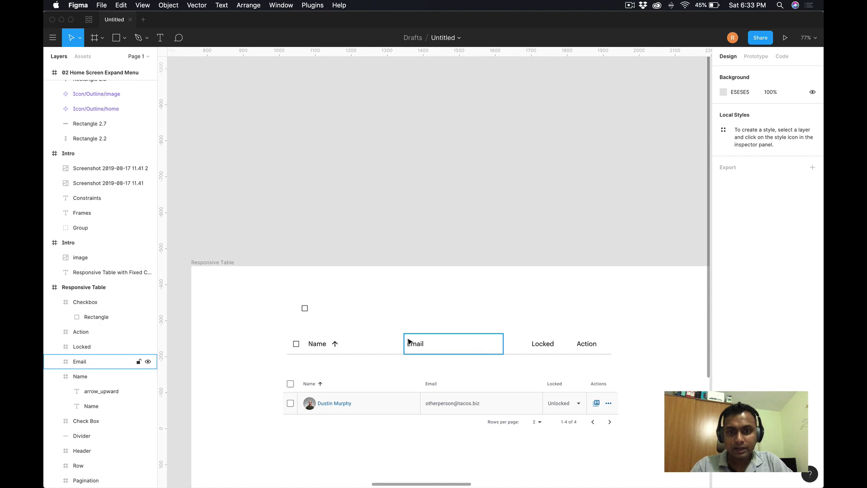
Widen the Email column frame to 330 so its right edge meets the Locked column.
click(349, 349)
click(422, 351)
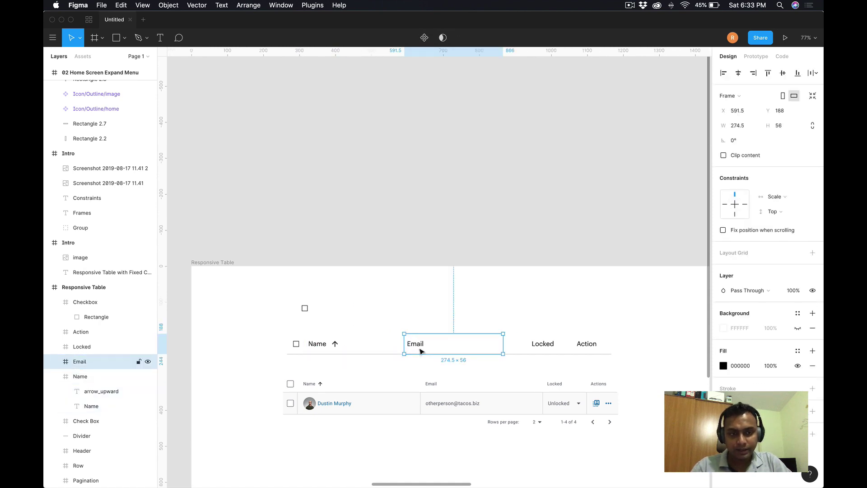
click(541, 351)
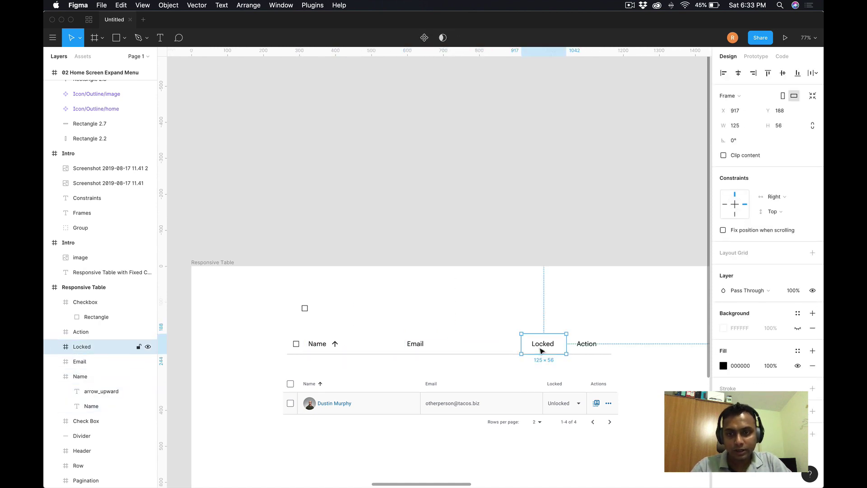
click(573, 350)
click(468, 351)
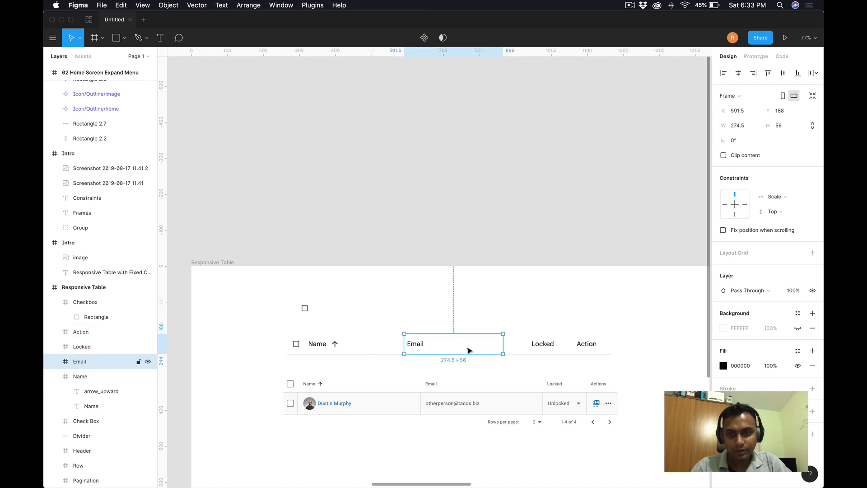
drag(501, 343, 519, 343)
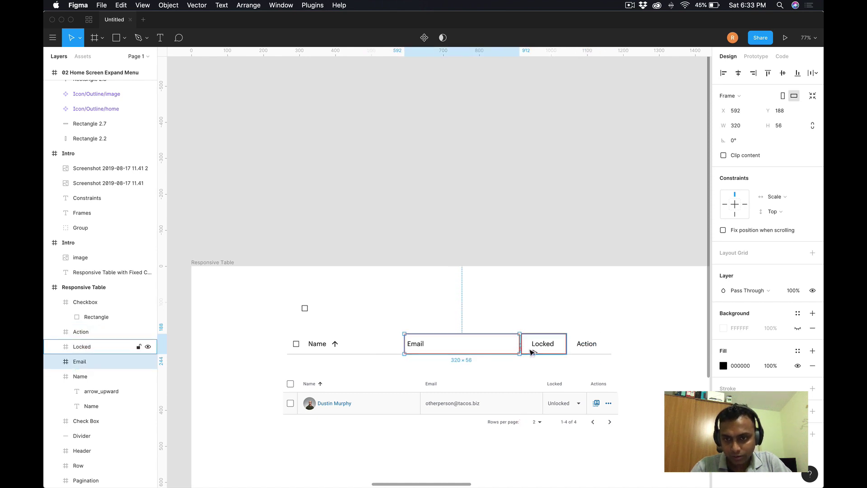
scroll(531, 351, up, 10)
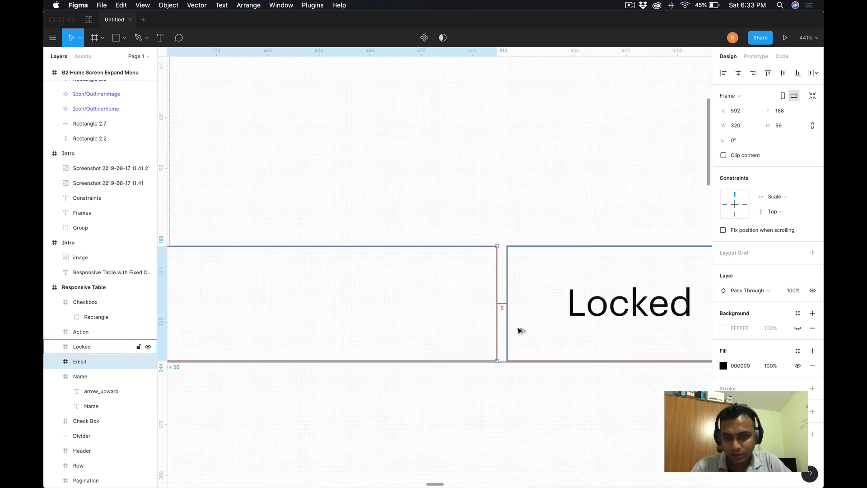
drag(494, 318, 504, 318)
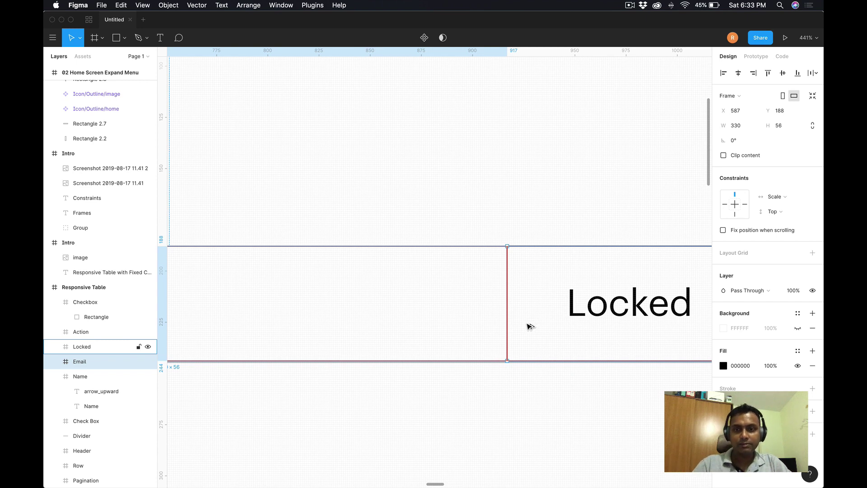
scroll(531, 326, down, 5)
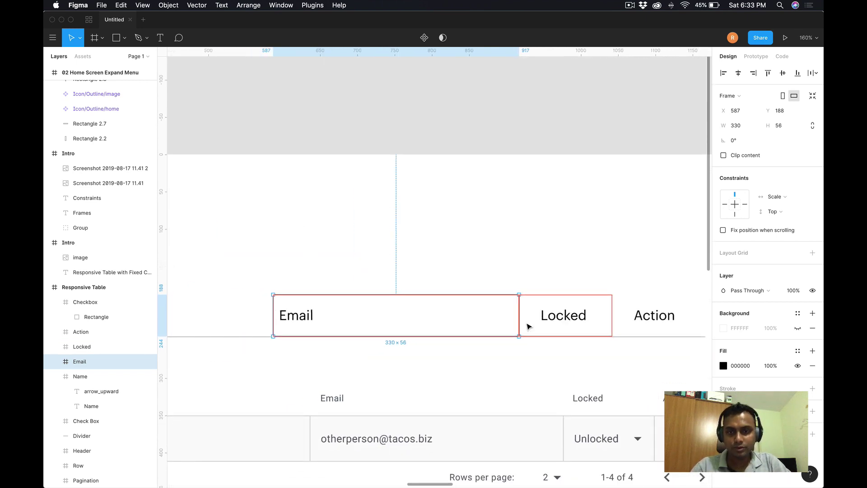
scroll(528, 326, down, 2)
Inspect the header's Check Box, Name, Email, Locked and Action frames one by one for their size and constraints.
click(329, 306)
click(241, 325)
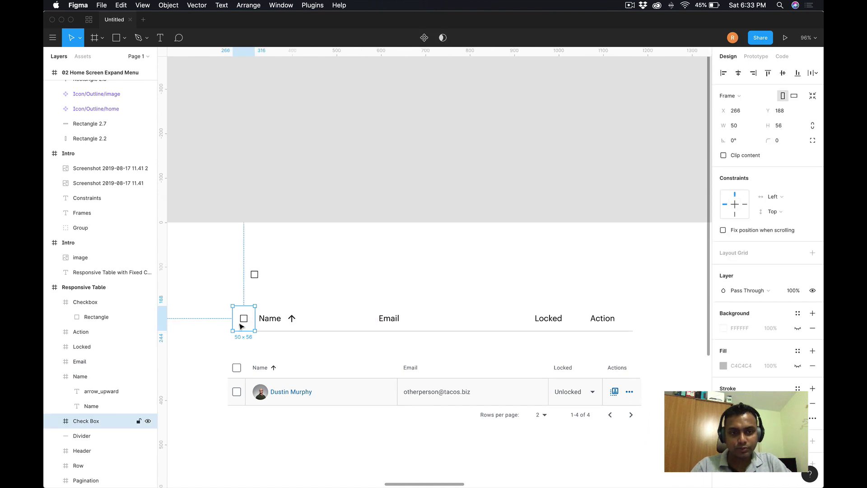
click(274, 326)
click(250, 330)
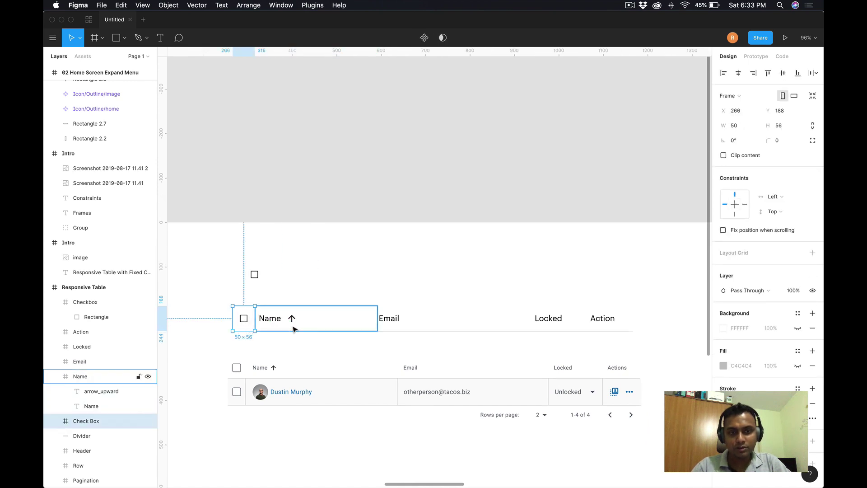
click(295, 328)
click(451, 326)
click(553, 326)
click(599, 327)
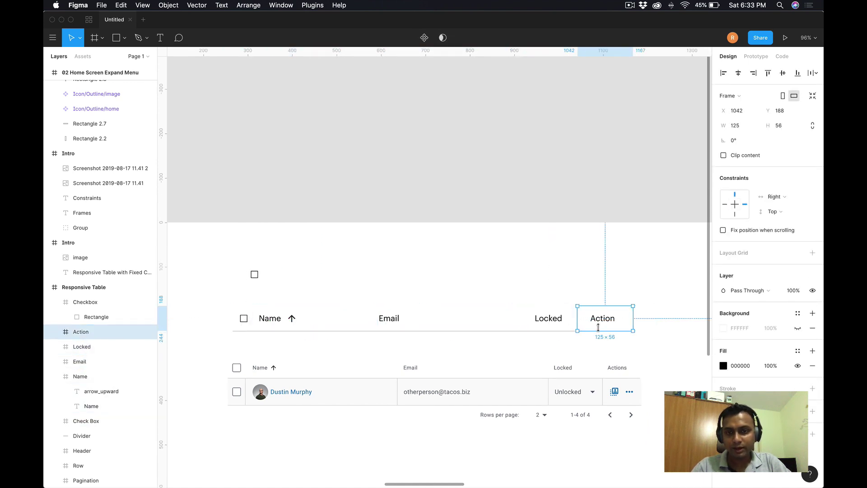
Nudge the Email column frame slightly right so its left edge meets the Name column.
click(338, 329)
click(400, 329)
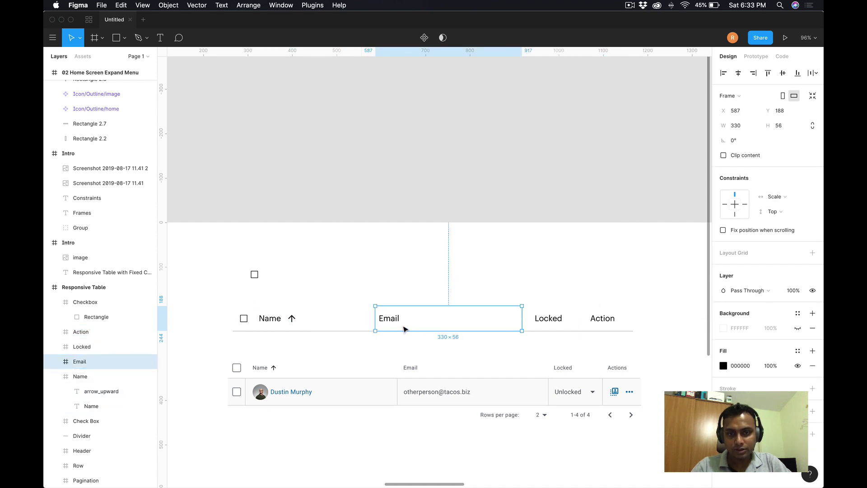
drag(403, 327, 406, 327)
click(286, 323)
click(243, 319)
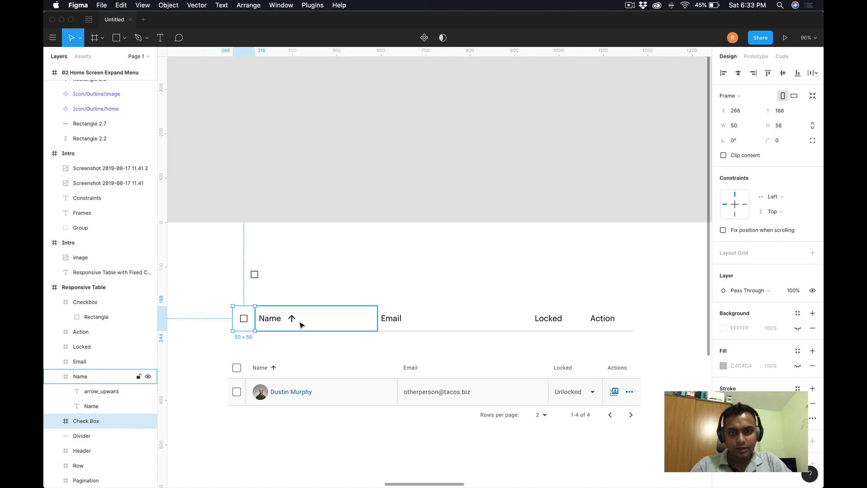
click(567, 321)
click(583, 319)
click(579, 284)
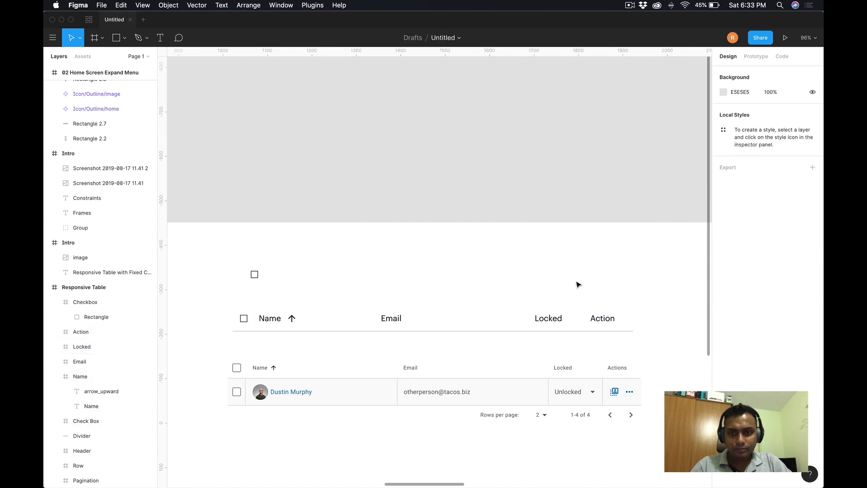
Select the checkbox, Name, Email, Locked and Action cells with the divider and wrap them all in one frame.
click(580, 332)
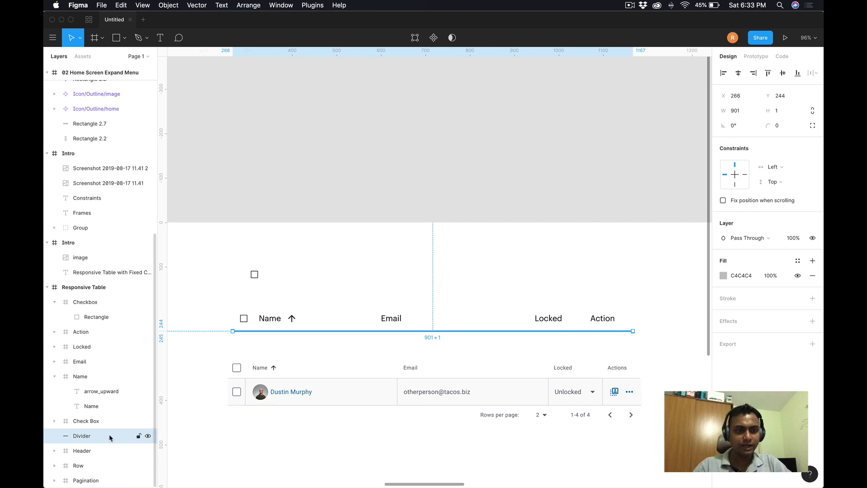
click(226, 308)
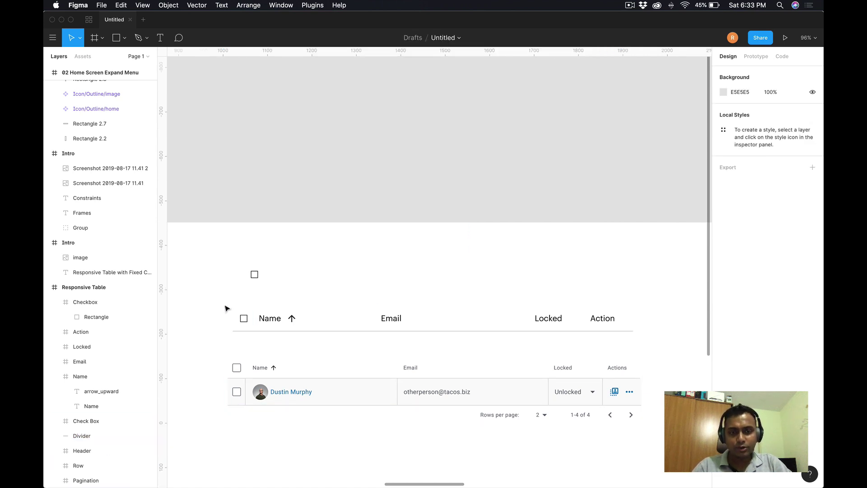
drag(226, 308, 642, 340)
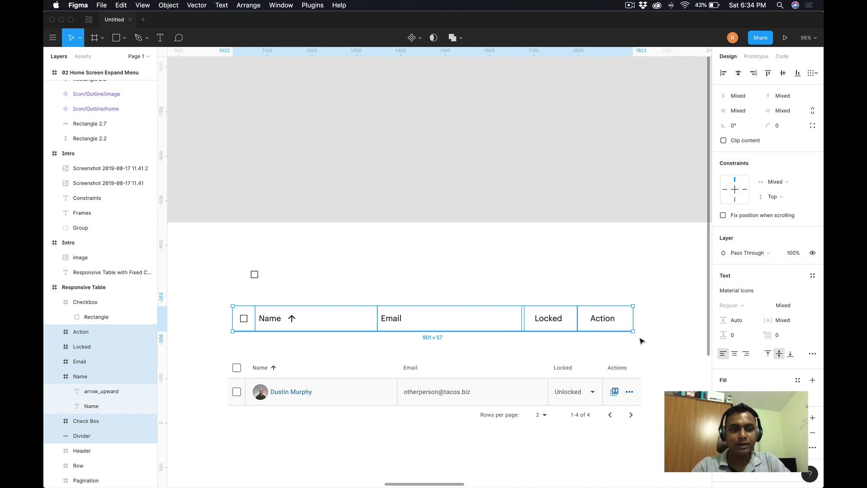
right_click(602, 327)
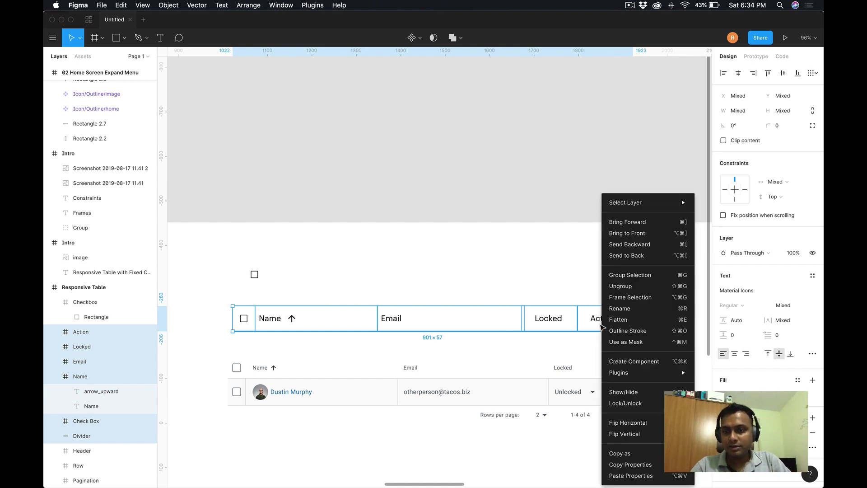
click(620, 304)
click(540, 274)
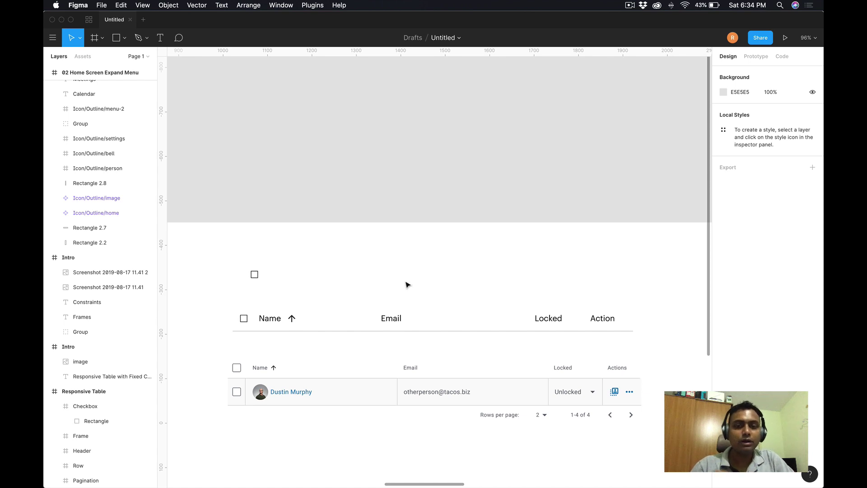
Place a copy of the new header frame on the empty canvas above the table and delete that copy.
click(253, 320)
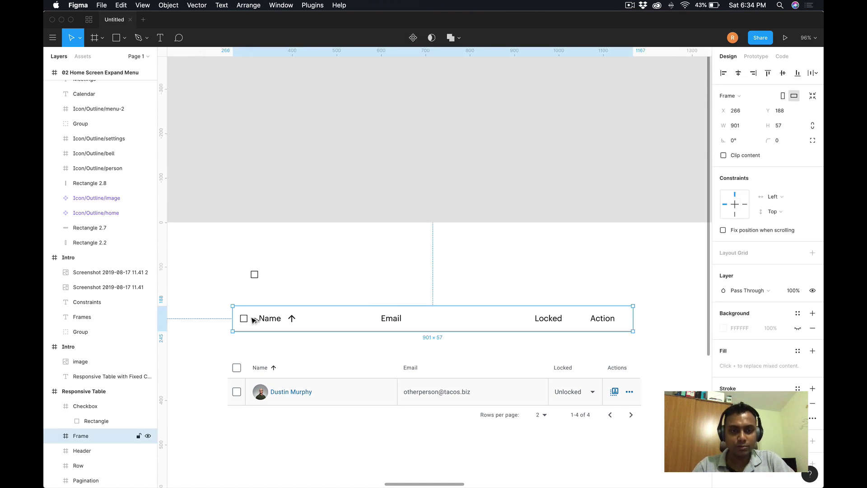
drag(253, 320, 270, 130)
click(293, 153)
click(292, 112)
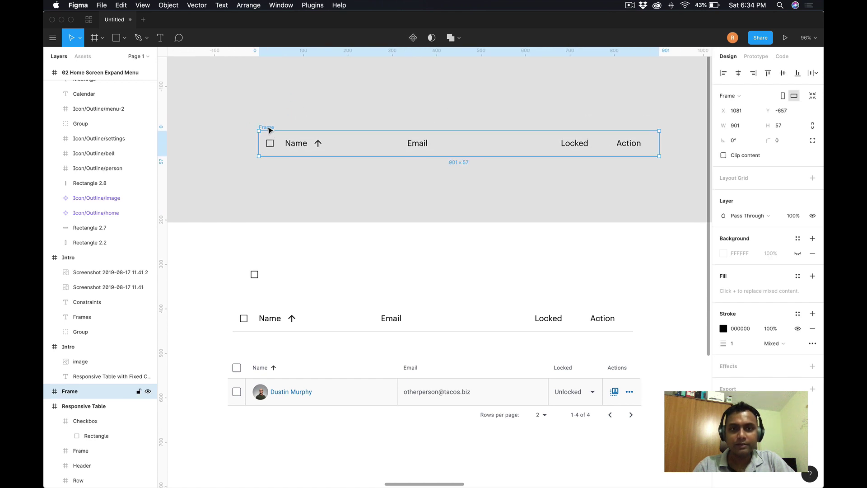
key(Delete)
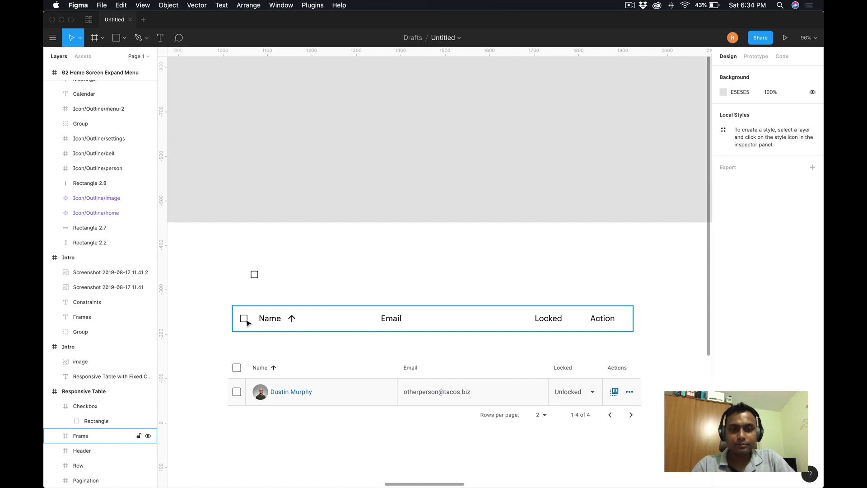
Inspect the header's Check Box frame for its position, size and available horizontal constraint options.
double_click(247, 322)
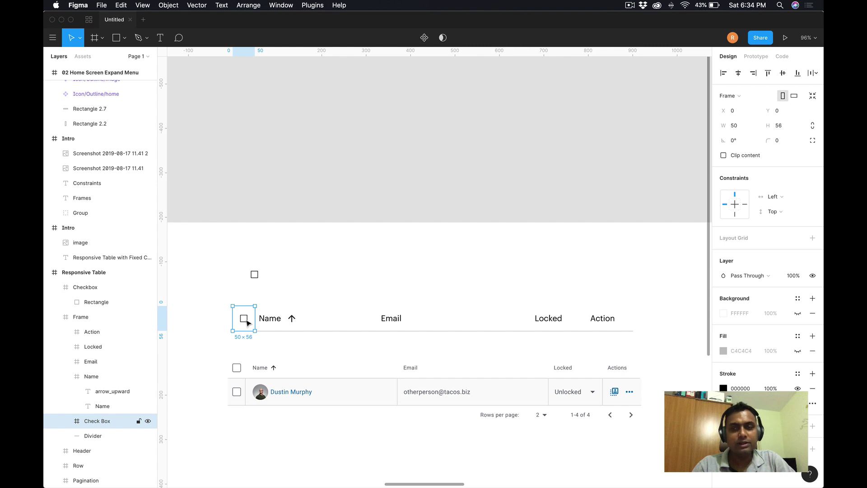
click(769, 198)
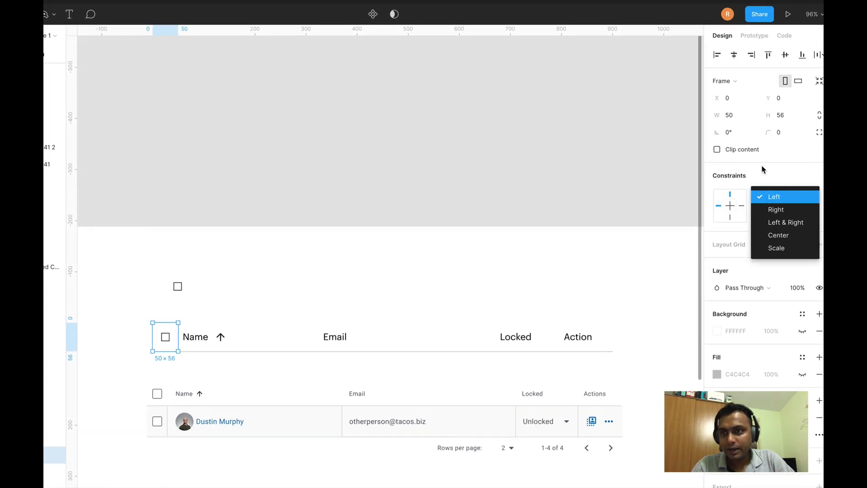
click(747, 178)
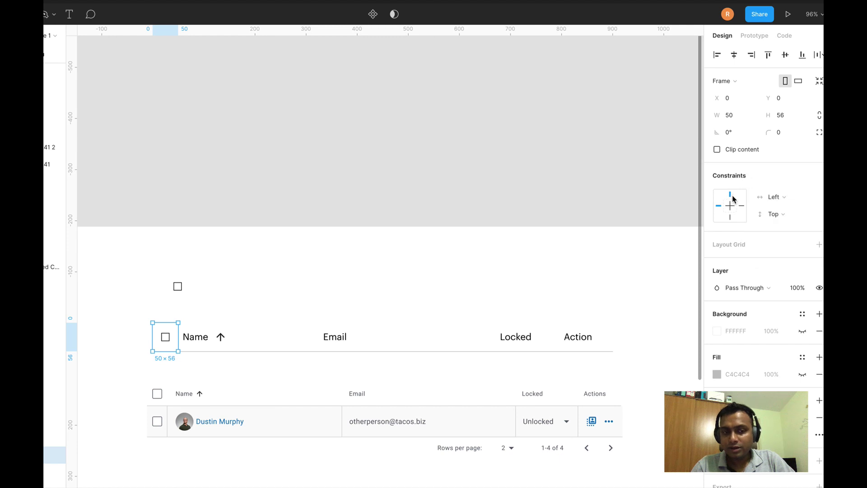
scroll(122, 393, up, 10)
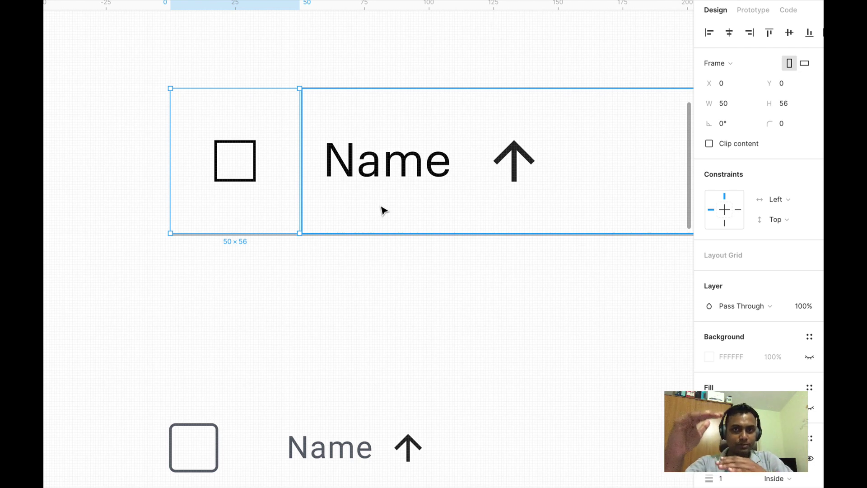
Check the constraints of the header's Name, Email, Locked and Action column frames one after another.
scroll(383, 210, down, 10)
click(406, 195)
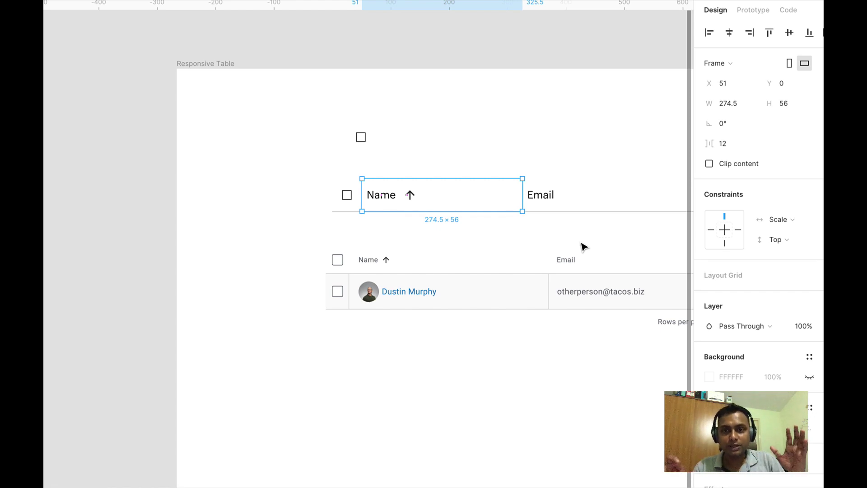
scroll(565, 245, right, 4)
click(415, 203)
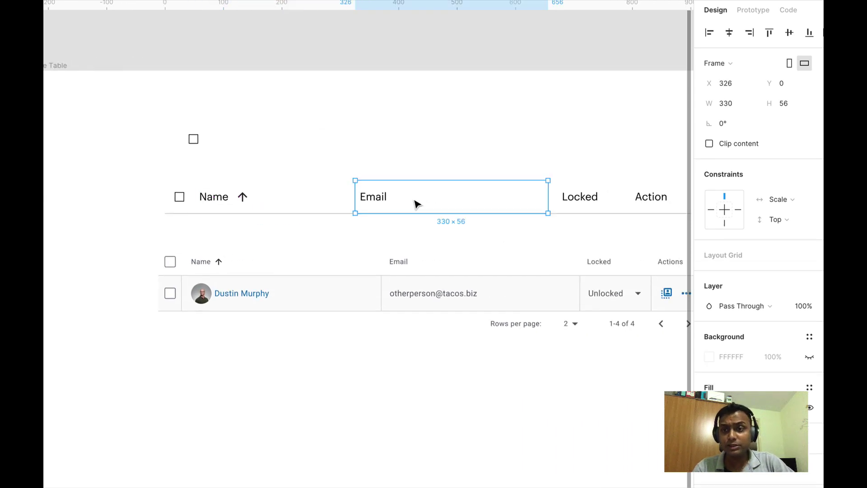
scroll(424, 201, right, 3)
click(452, 198)
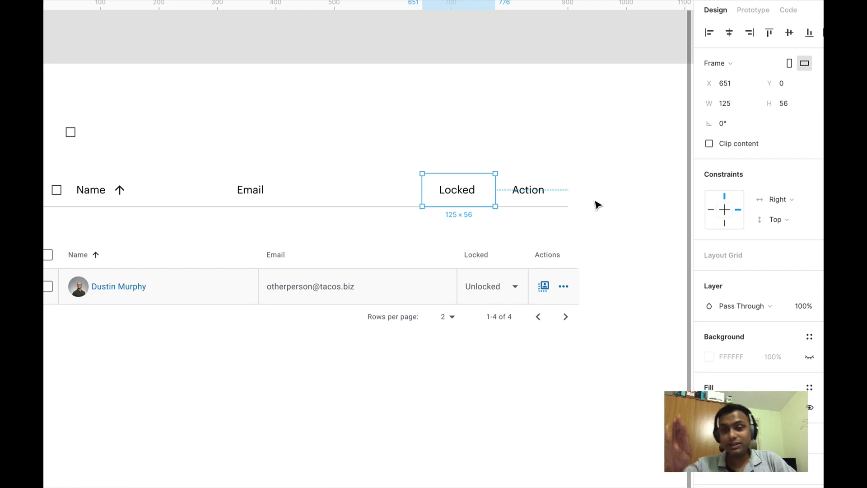
click(537, 204)
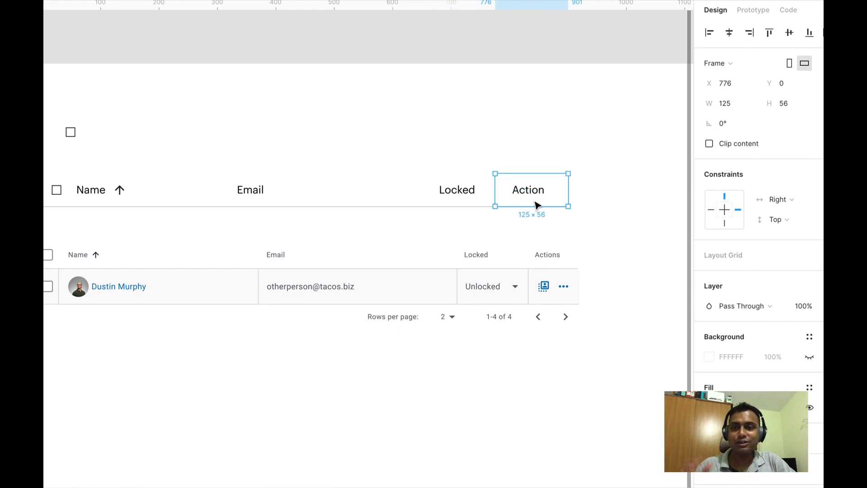
Inspect the constraints of the Name text, sort arrow, Email text and Locked text inside their header cells.
scroll(537, 204, left, 4)
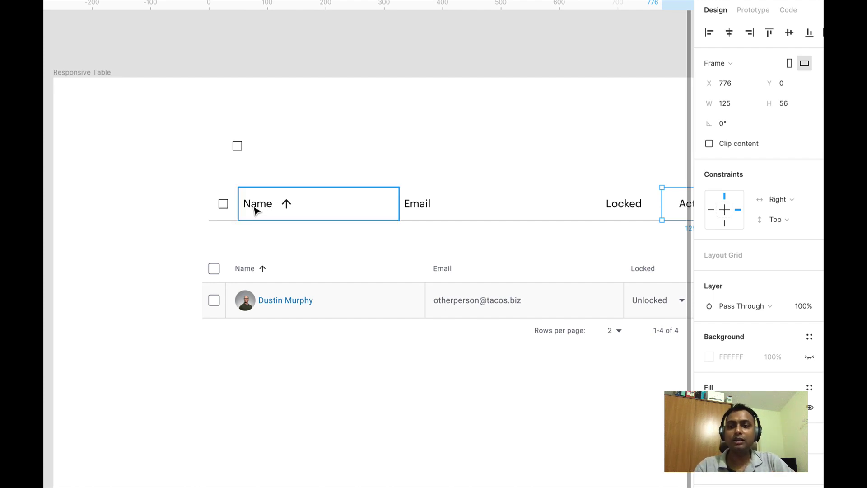
click(255, 209)
click(256, 210)
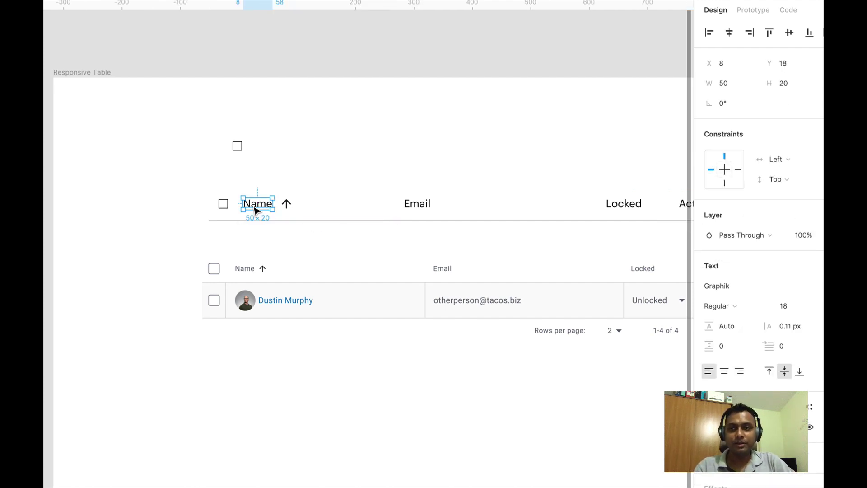
click(289, 211)
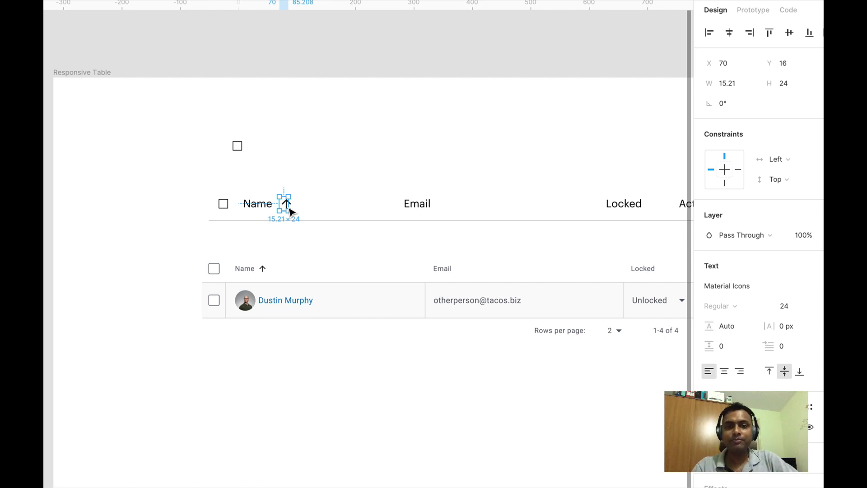
click(429, 209)
click(430, 209)
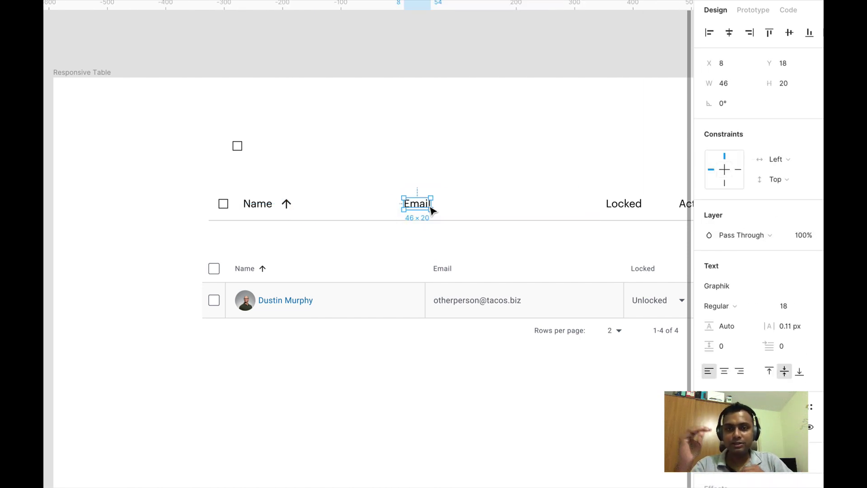
click(429, 171)
scroll(430, 171, down, 3)
scroll(430, 170, right, 5)
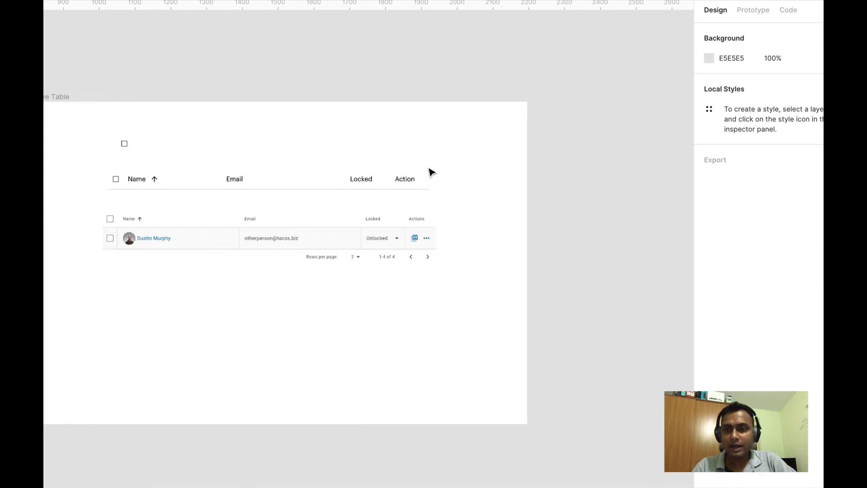
click(289, 183)
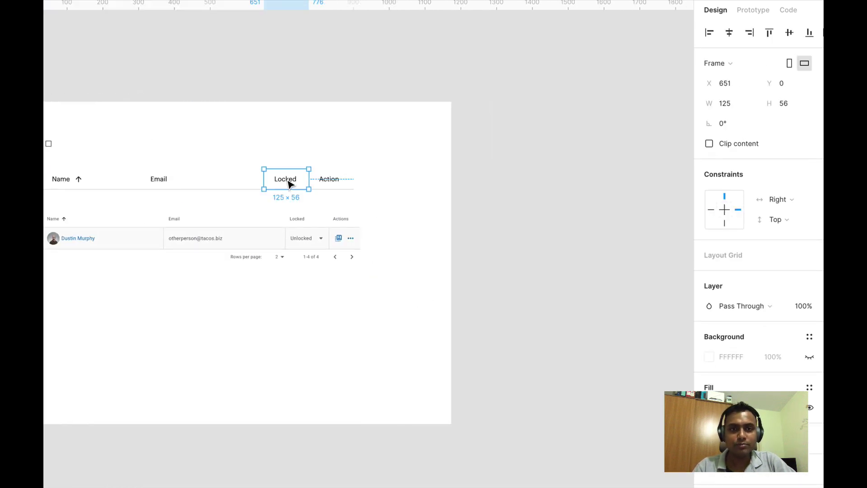
click(289, 183)
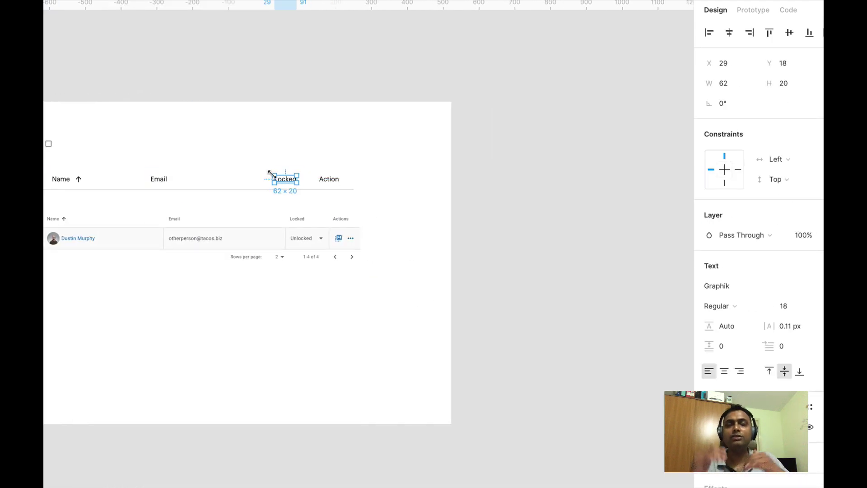
click(381, 156)
Try resizing the whole header frame to about 935 px wide, back to 901 px and down to about 805 px.
scroll(345, 188, left, 5)
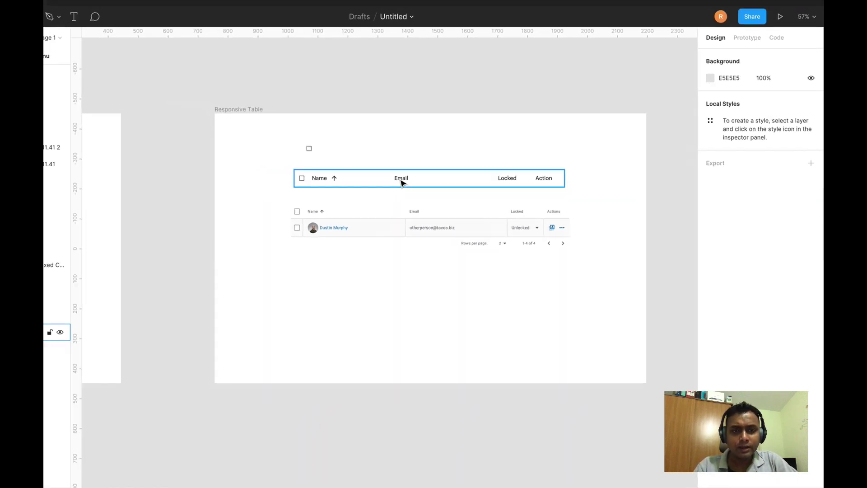
scroll(499, 141, up, 5)
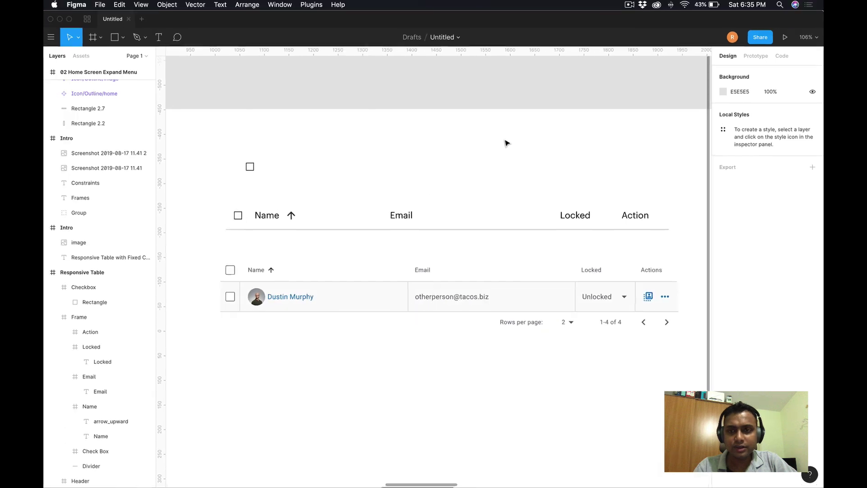
scroll(500, 144, down, 2)
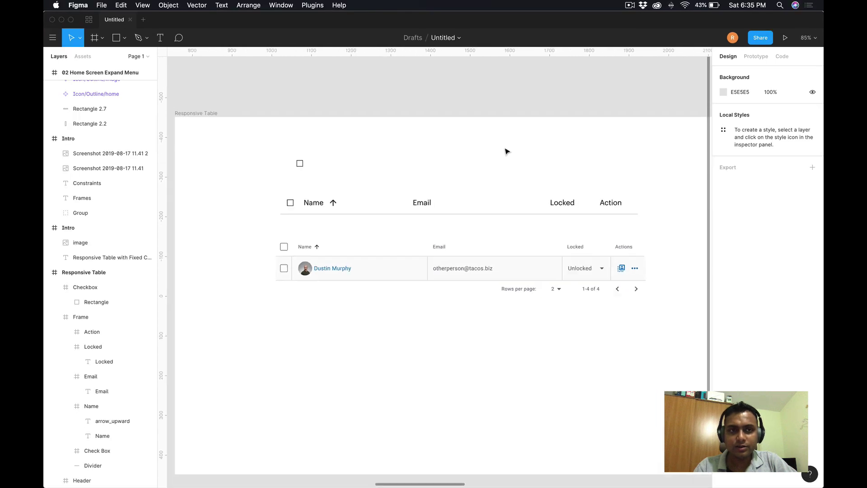
click(461, 201)
mouse_move(638, 204)
mouse_down()
mouse_move(590, 211)
mouse_move(652, 212)
mouse_up()
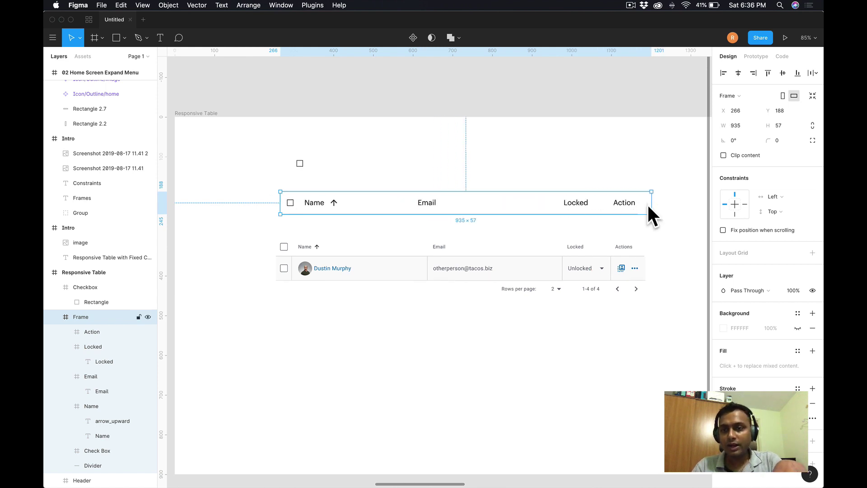
mouse_move(652, 207)
mouse_down()
mouse_move(467, 203)
mouse_move(638, 197)
mouse_up()
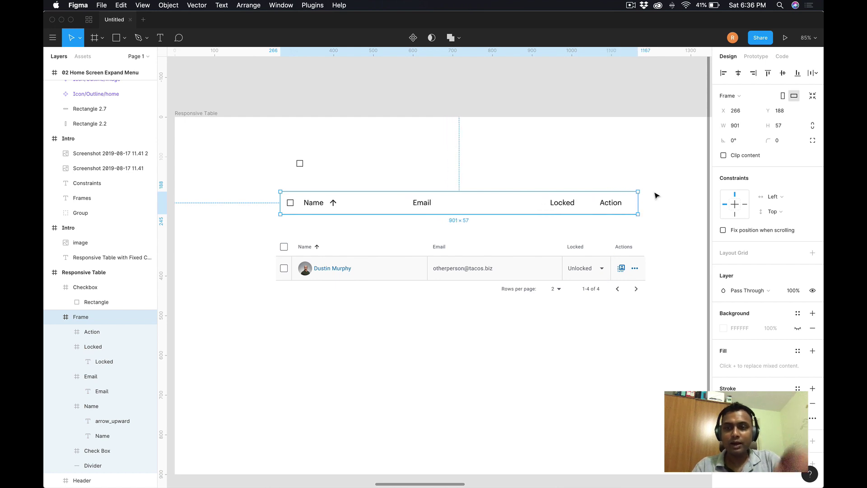
click(654, 193)
click(638, 201)
drag(637, 202, 600, 199)
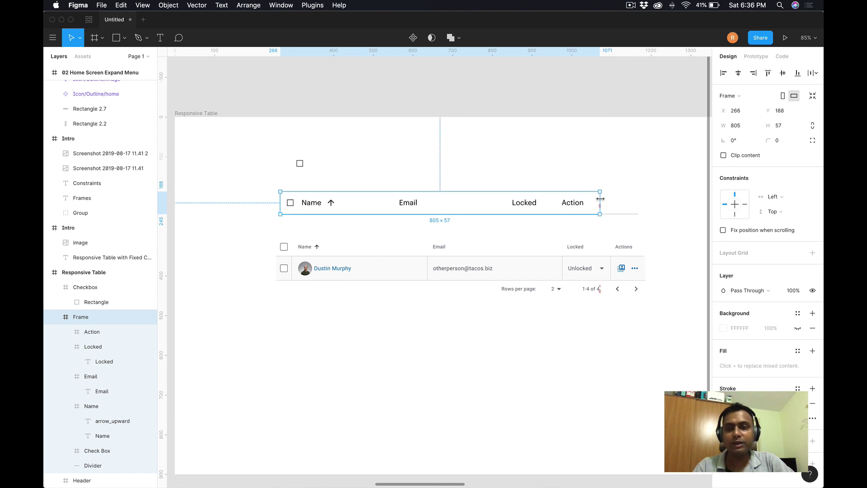
click(663, 204)
Set the header divider's constraints to Scale horizontally and Bottom vertically.
super+click(633, 214)
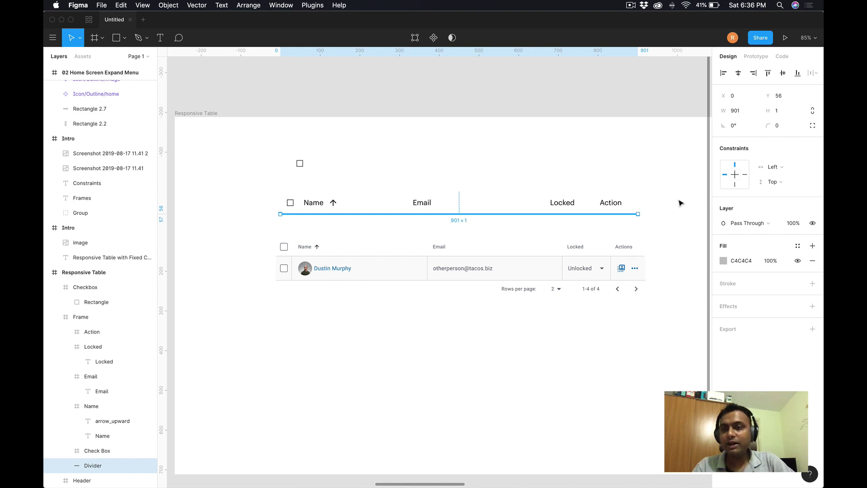
click(736, 185)
click(773, 167)
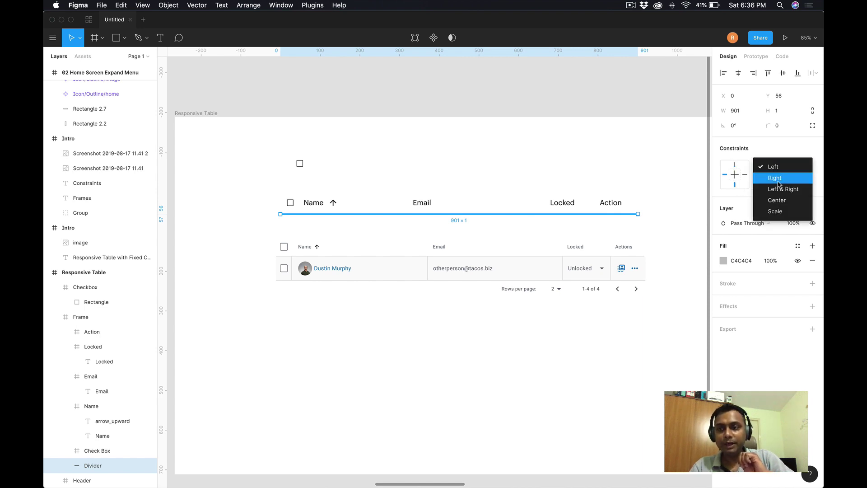
click(775, 211)
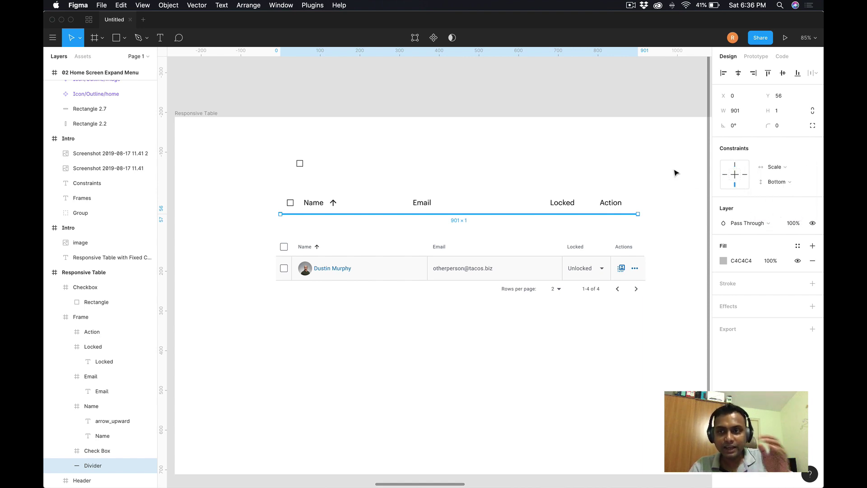
click(632, 173)
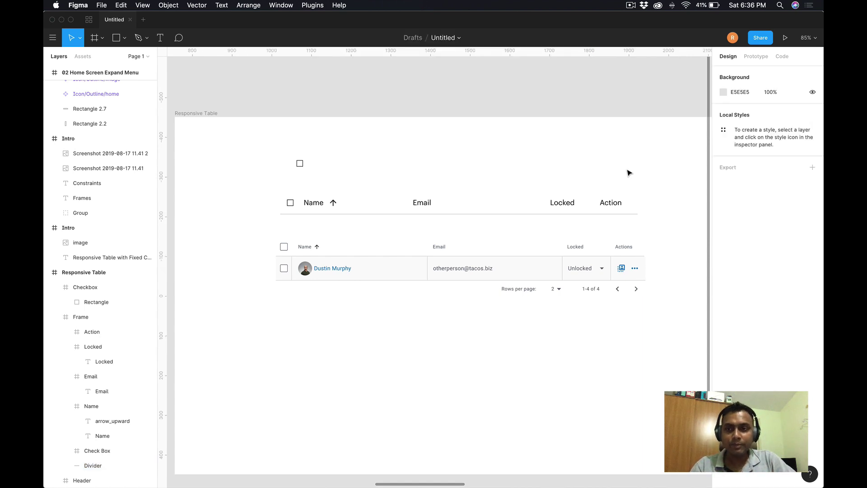
Widen the header frame to about 957 px by moving its right edge outward.
click(613, 196)
drag(638, 202, 660, 202)
click(602, 204)
click(571, 207)
click(625, 164)
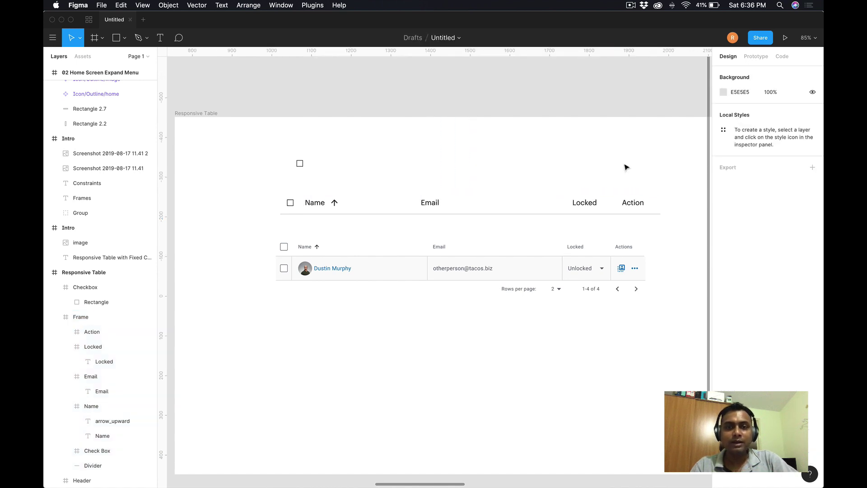
click(319, 206)
click(320, 206)
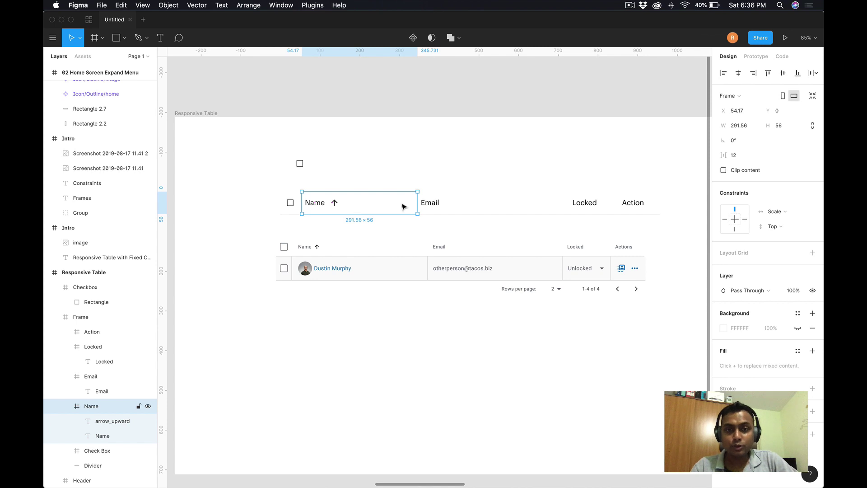
click(374, 202)
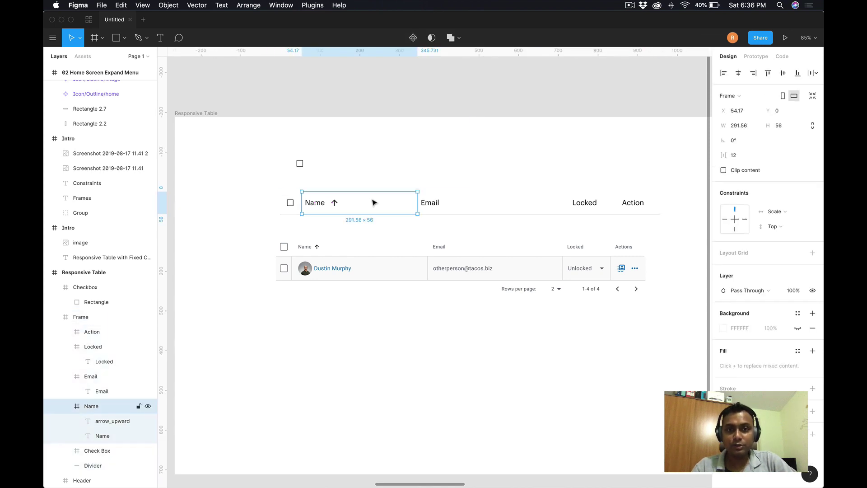
click(374, 202)
shift+click(441, 206)
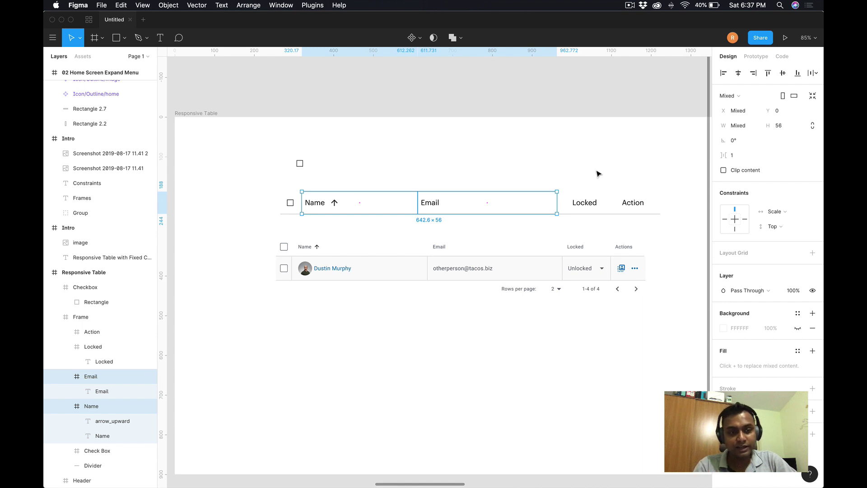
right_click(492, 205)
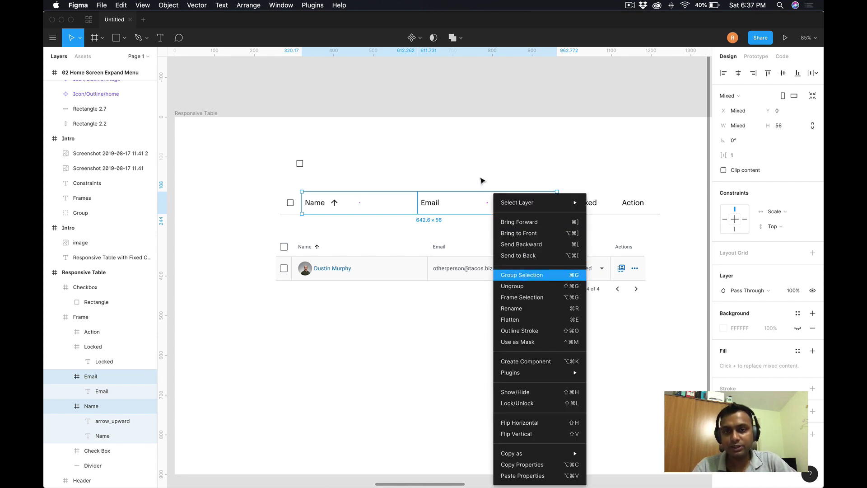
click(481, 180)
Wrap the header's Name and Email column frames in one frame and set its horizontal constraint to Left & Right.
click(397, 198)
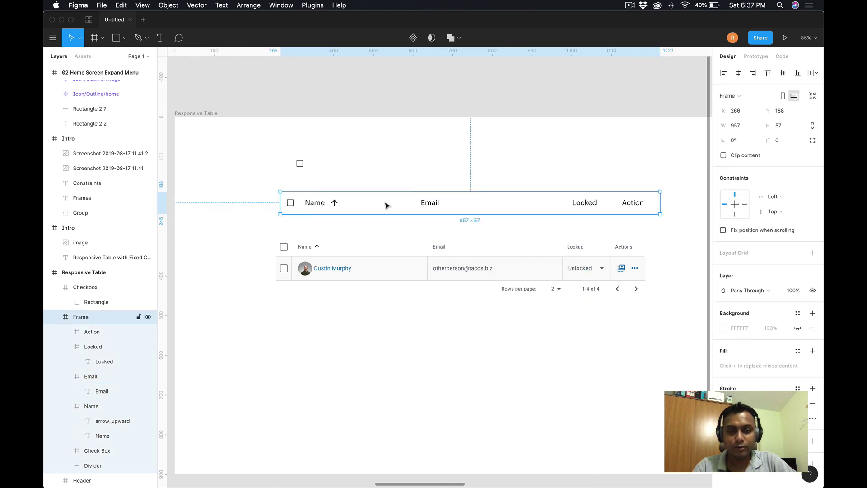
double_click(386, 206)
shift+click(446, 211)
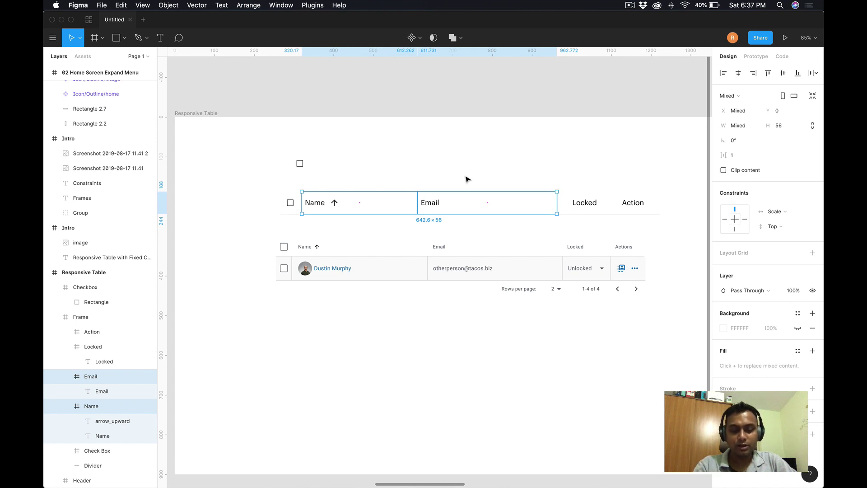
key(alt)
key(super+alt+g)
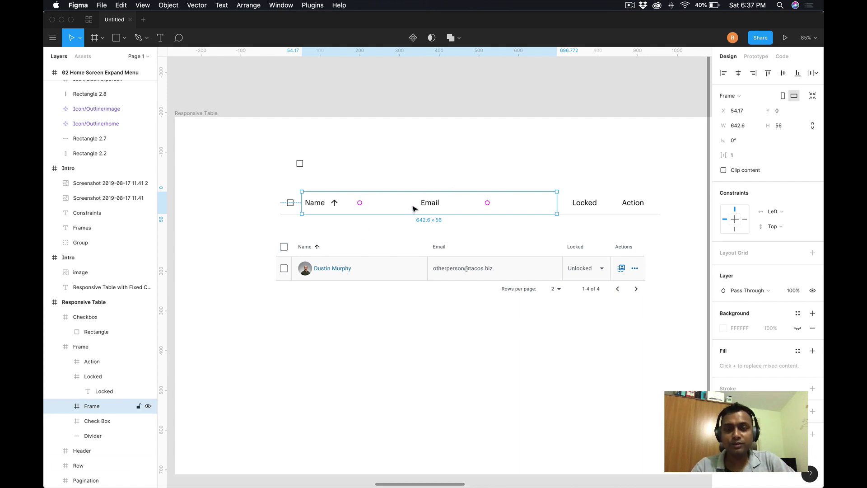
shift+click(744, 221)
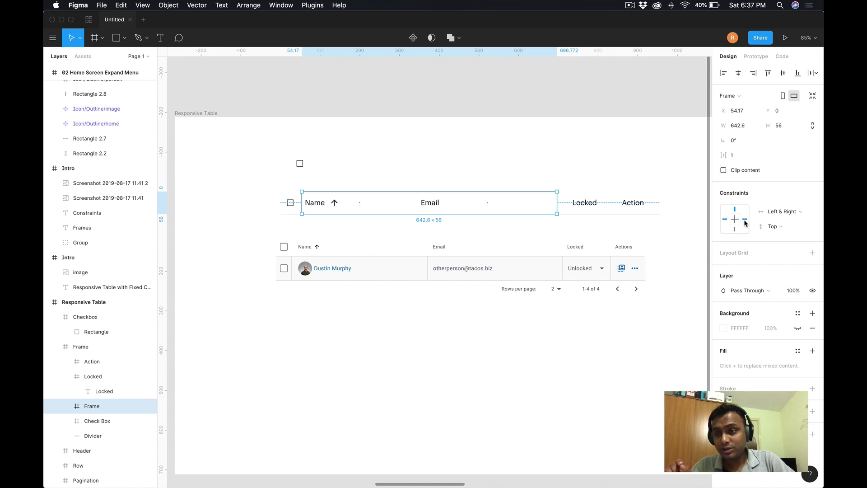
click(801, 212)
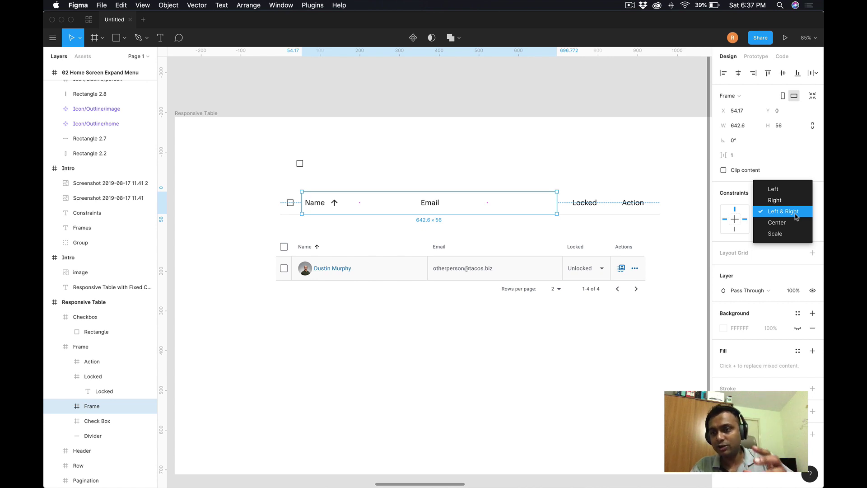
Apply Left & Right horizontally to the frame wrapping Name and Email, and narrow the whole header frame from its right edge.
click(796, 217)
click(551, 157)
click(516, 191)
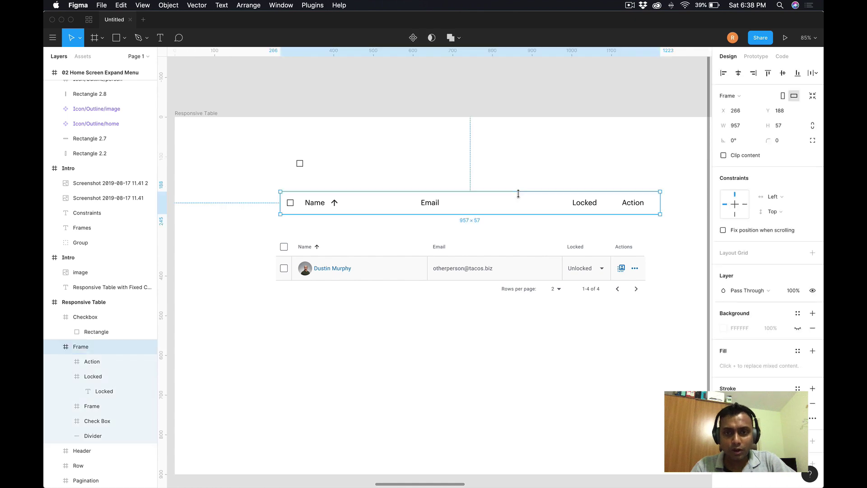
drag(660, 203, 576, 205)
click(590, 176)
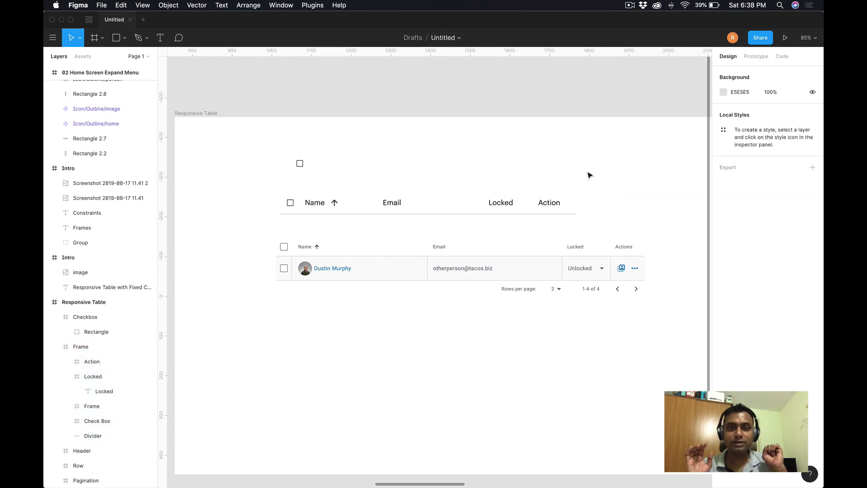
Widen the whole header frame to about 914 px by moving its right edge outward.
click(552, 210)
drag(575, 202, 643, 204)
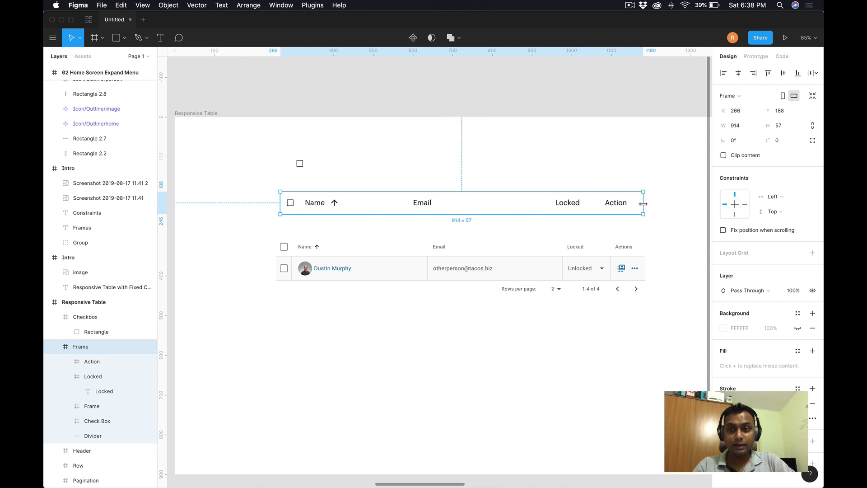
click(660, 211)
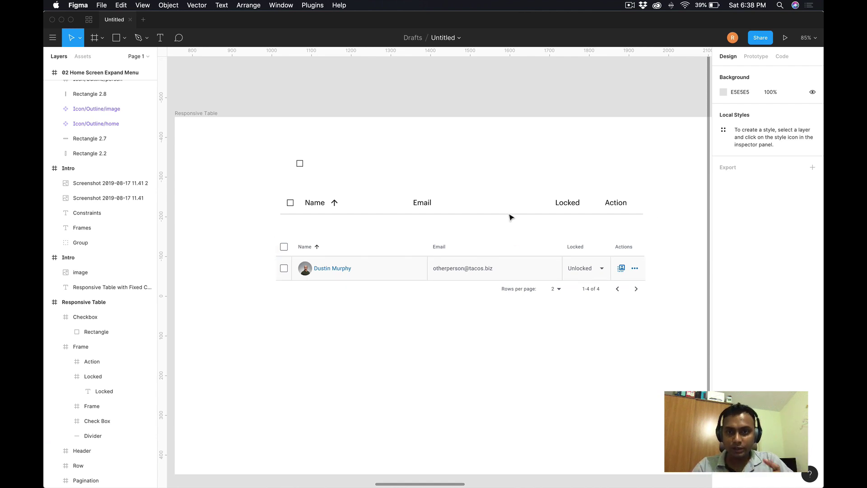
Wrap the finished table's Header, Row and Pagination frames in one frame and narrow it to about 920 px.
click(482, 271)
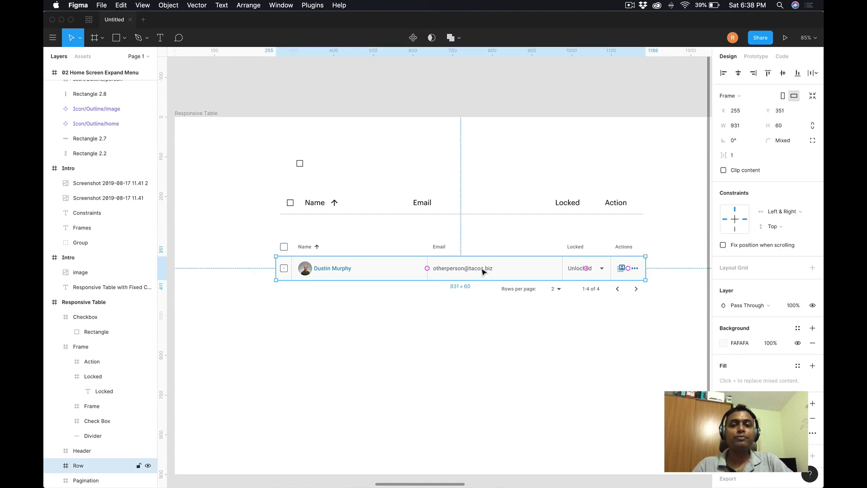
click(470, 252)
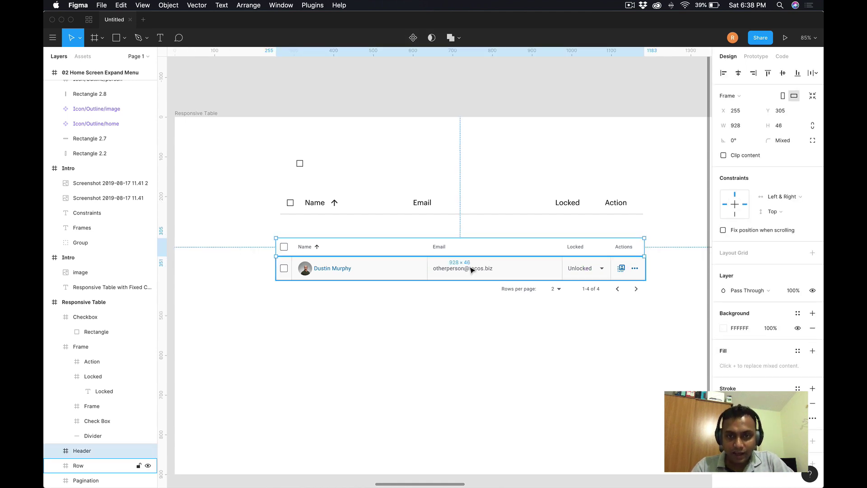
shift+click(471, 270)
shift+click(500, 286)
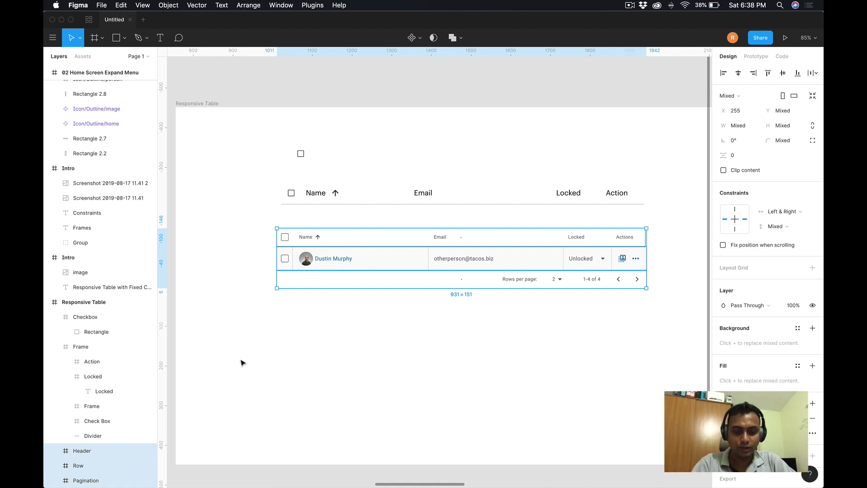
key(alt)
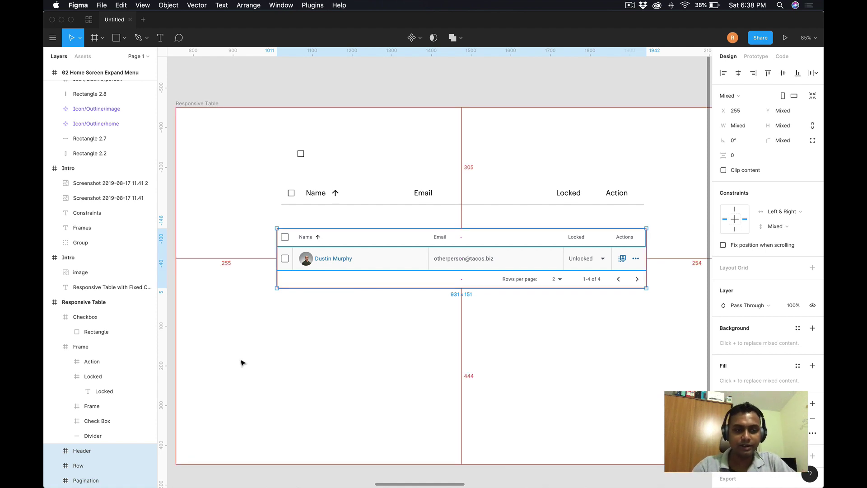
mouse_move(306, 243)
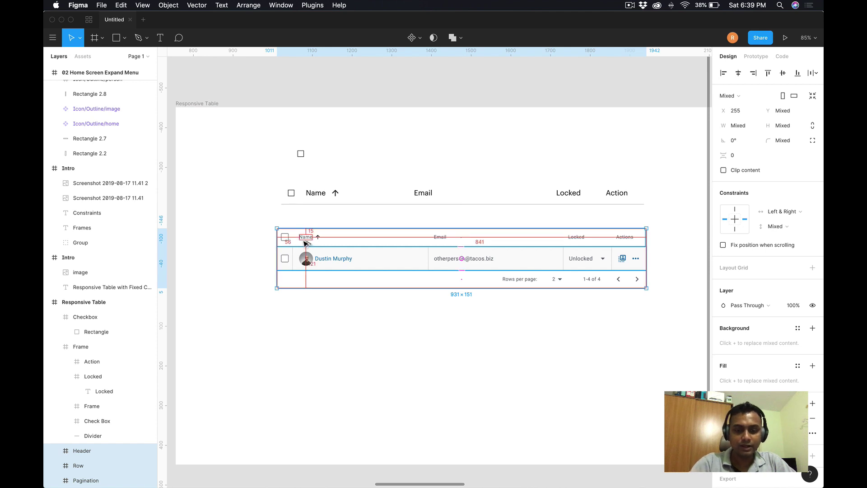
click(279, 303)
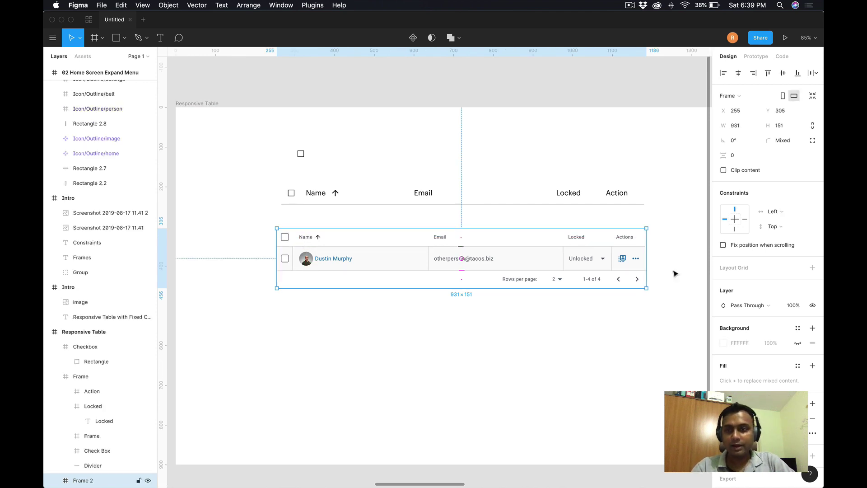
click(641, 276)
mouse_move(646, 259)
mouse_down()
mouse_move(552, 259)
mouse_move(654, 257)
mouse_move(567, 269)
mouse_move(643, 266)
mouse_up()
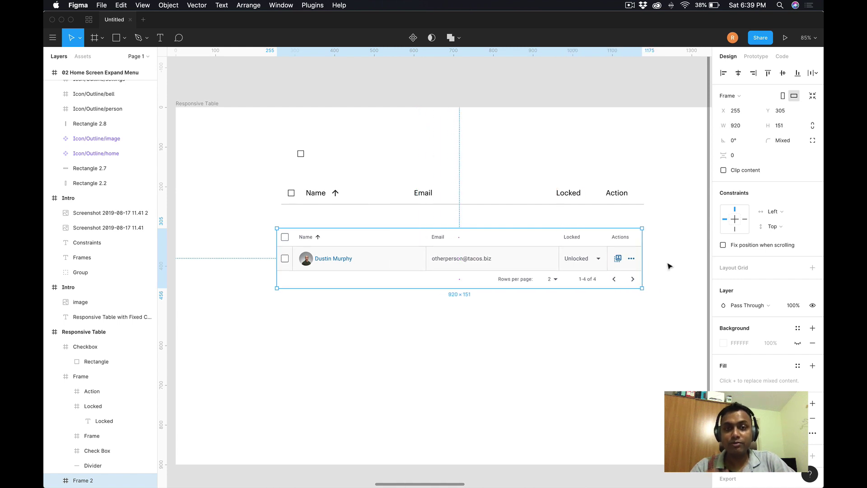